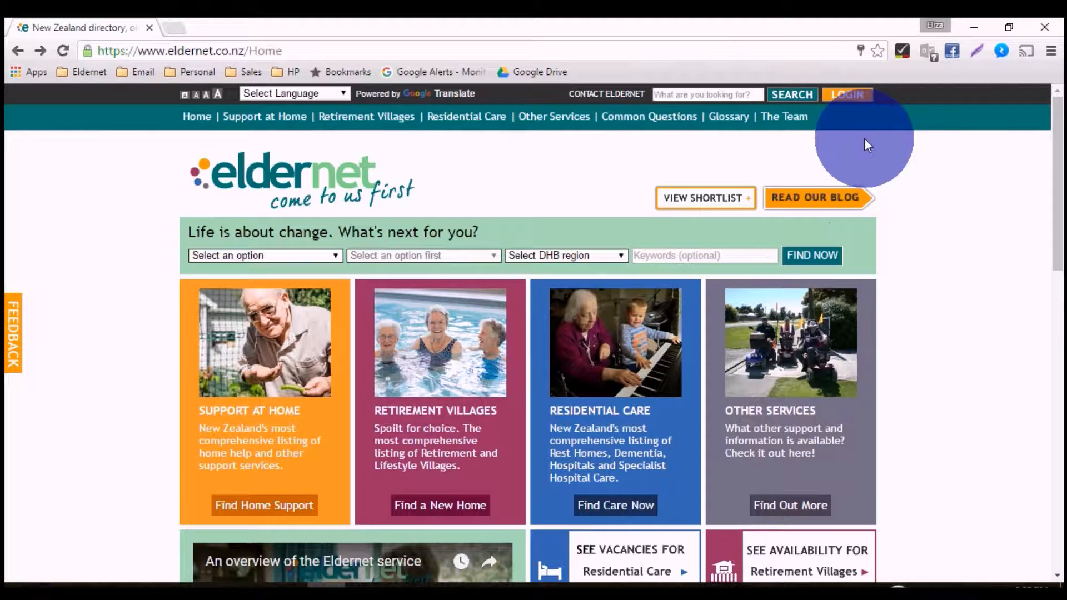
- Log in to the Eldernet site with the account username and password, and decline saving the password in the browser
left_click(846, 99)
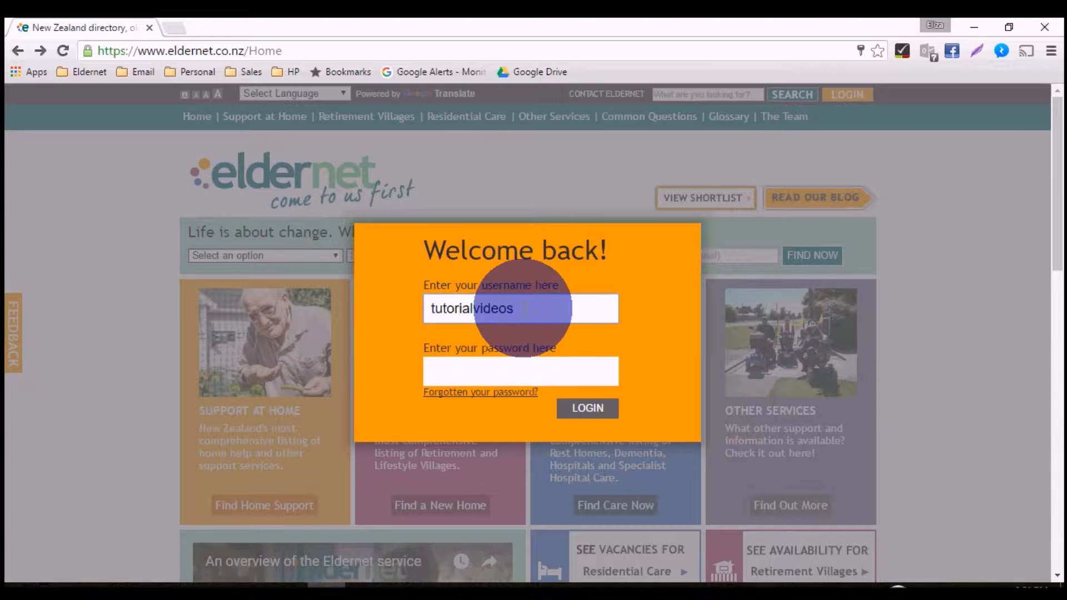
left_click(486, 371)
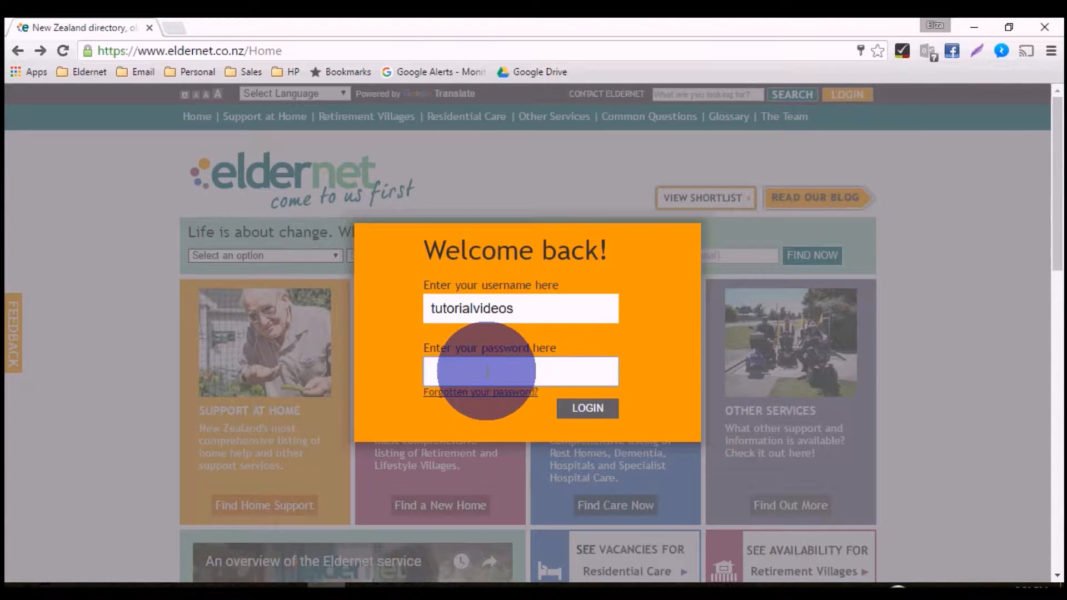
type("*************")
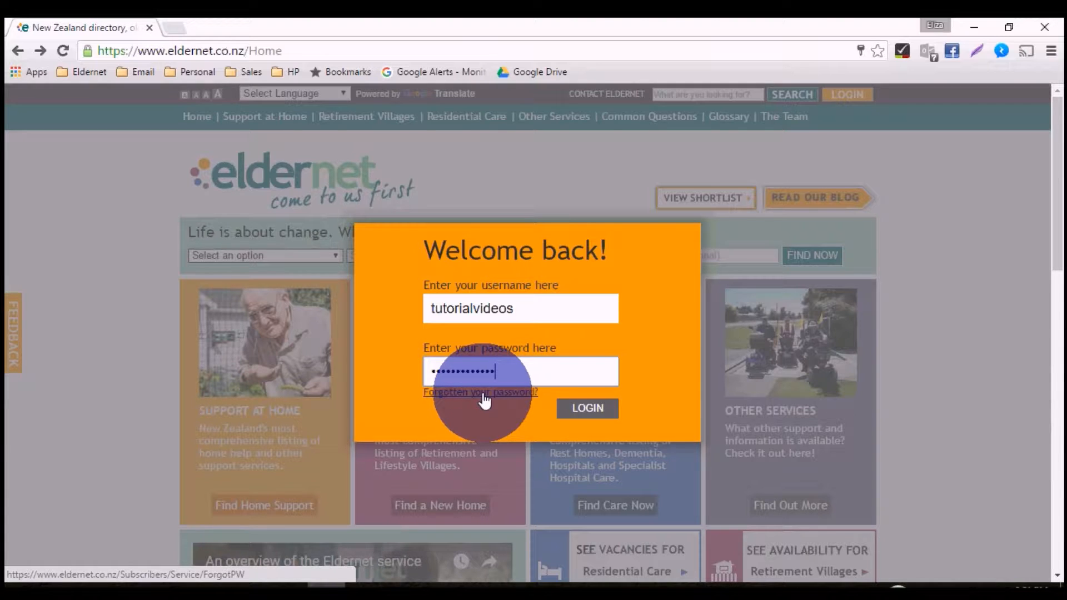
left_click(585, 406)
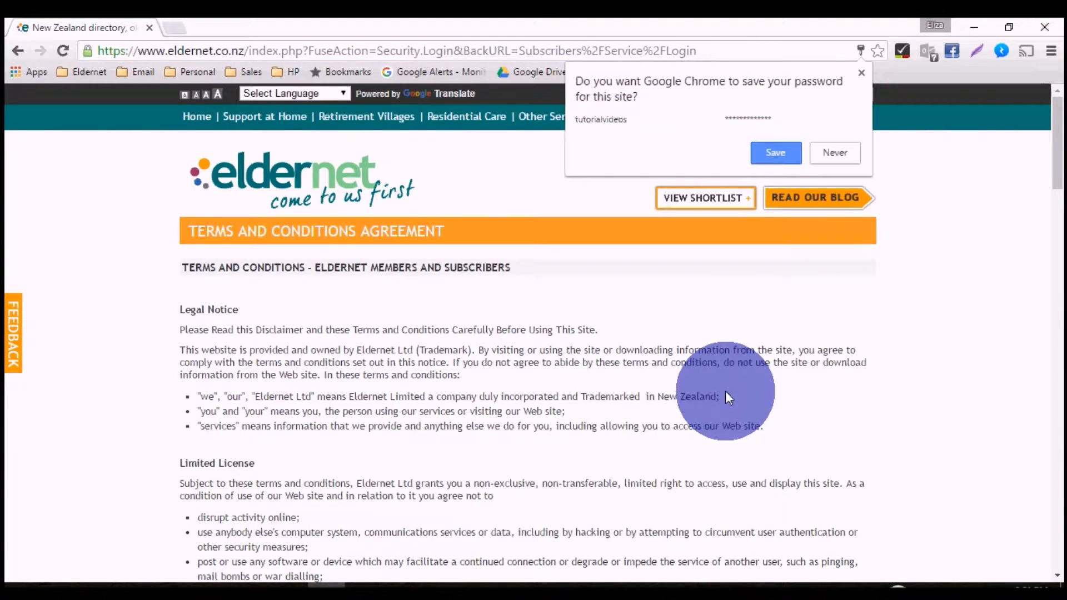
left_click(843, 151)
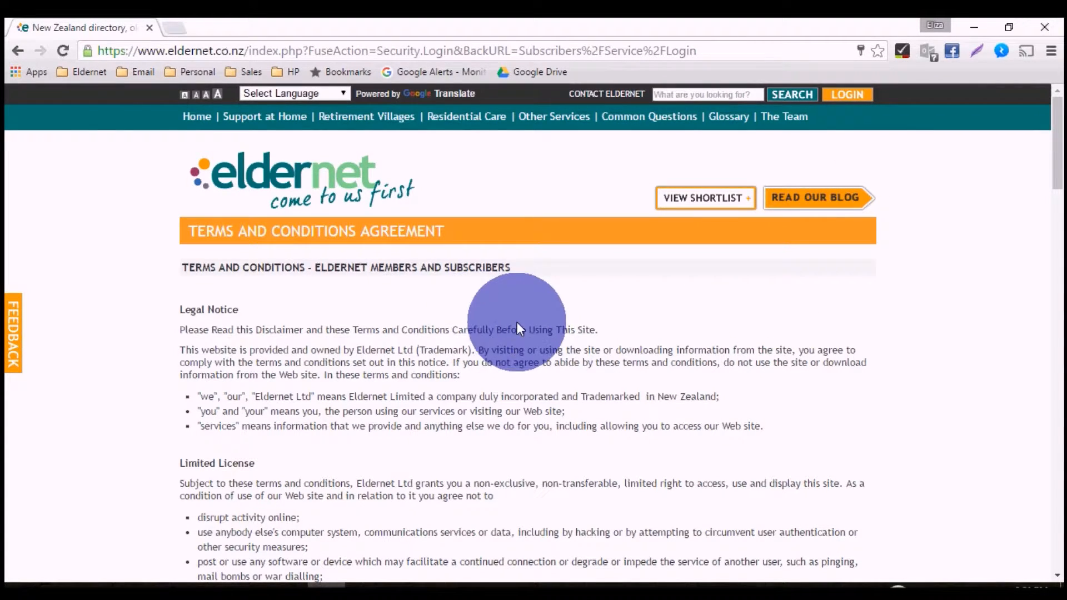
- Agree to the terms and conditions for Eldernet members and subscribers and continue to the account
scroll(570, 348, "down", 5)
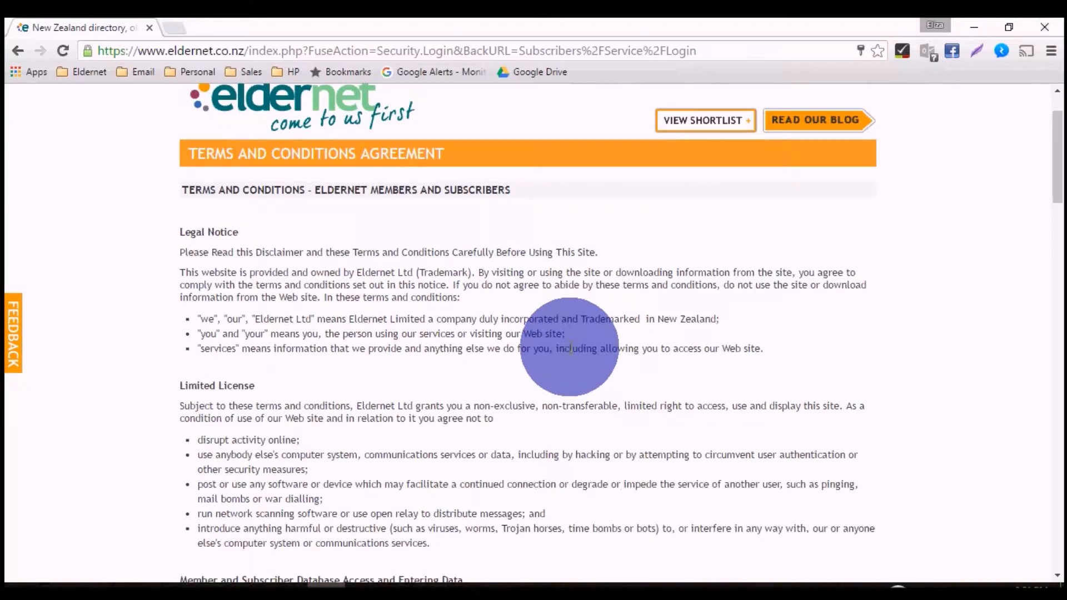
scroll(570, 350, "down", 8)
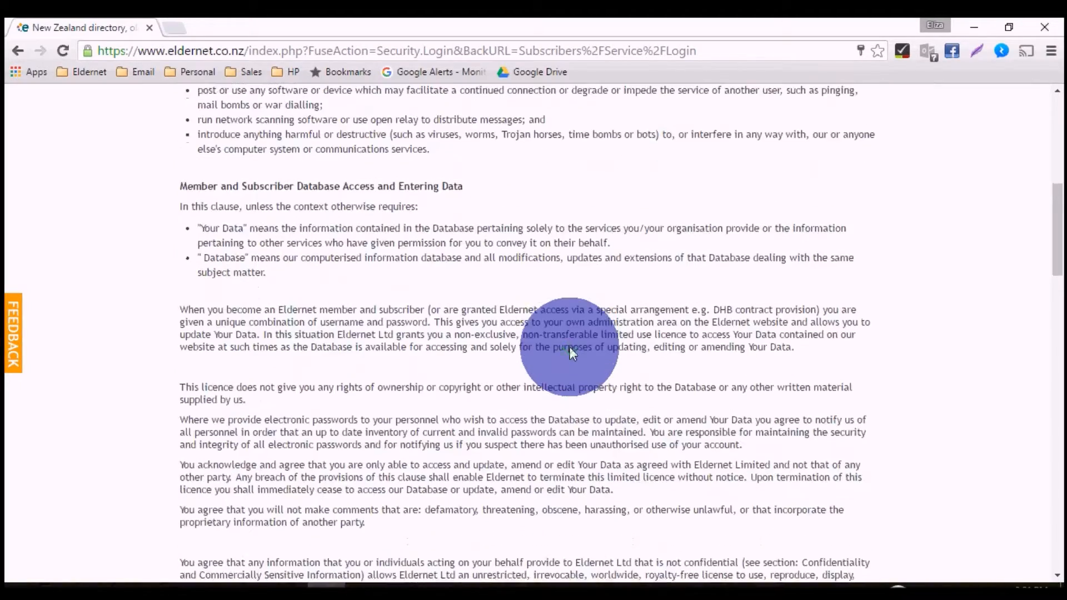
scroll(569, 346, "down", 9)
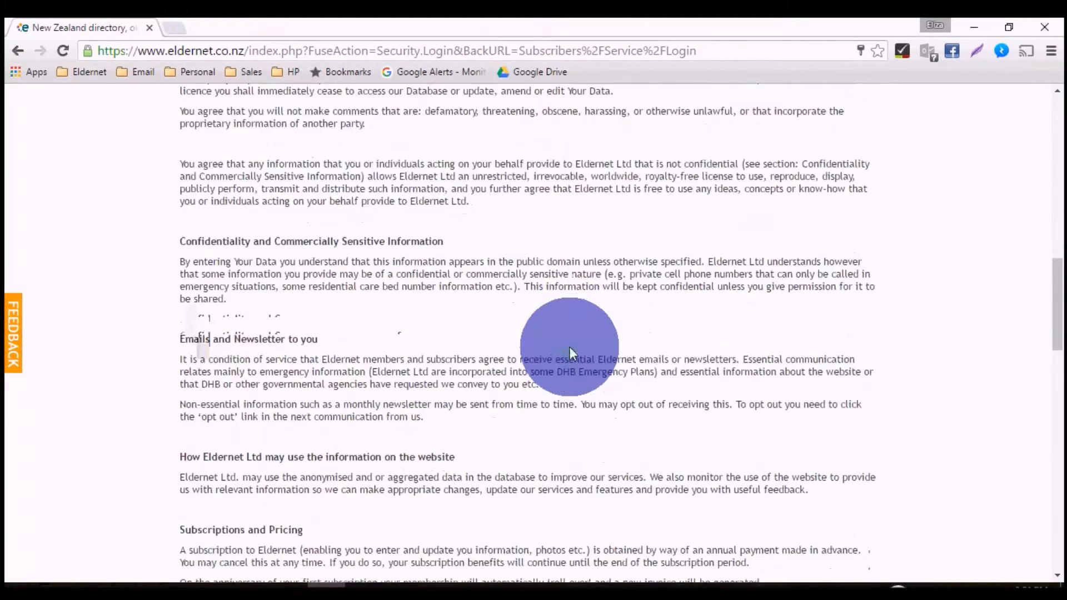
scroll(570, 348, "down", 9)
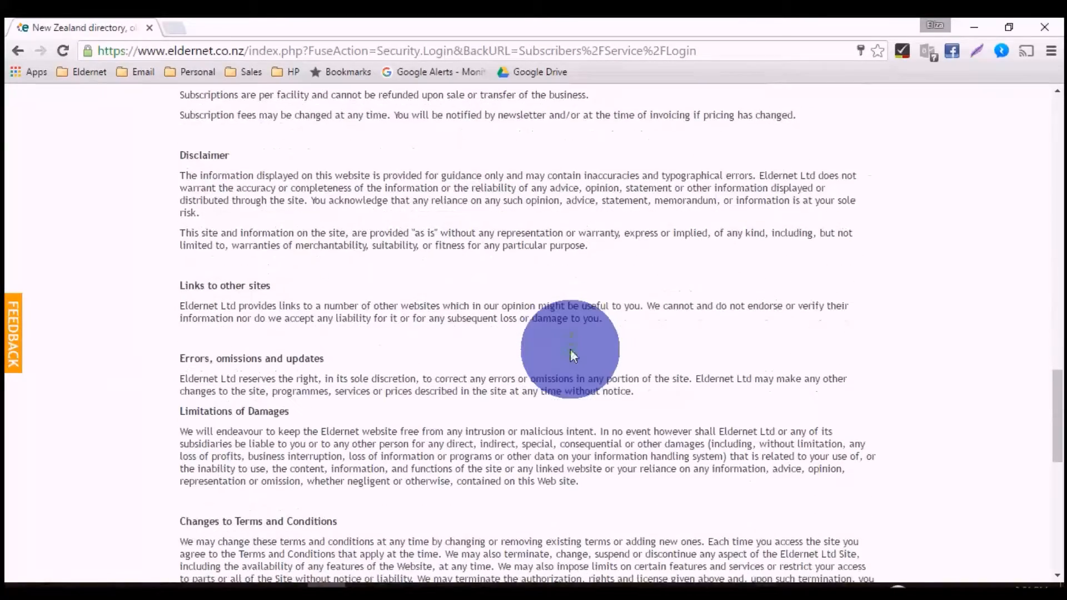
scroll(571, 356, "down", 3)
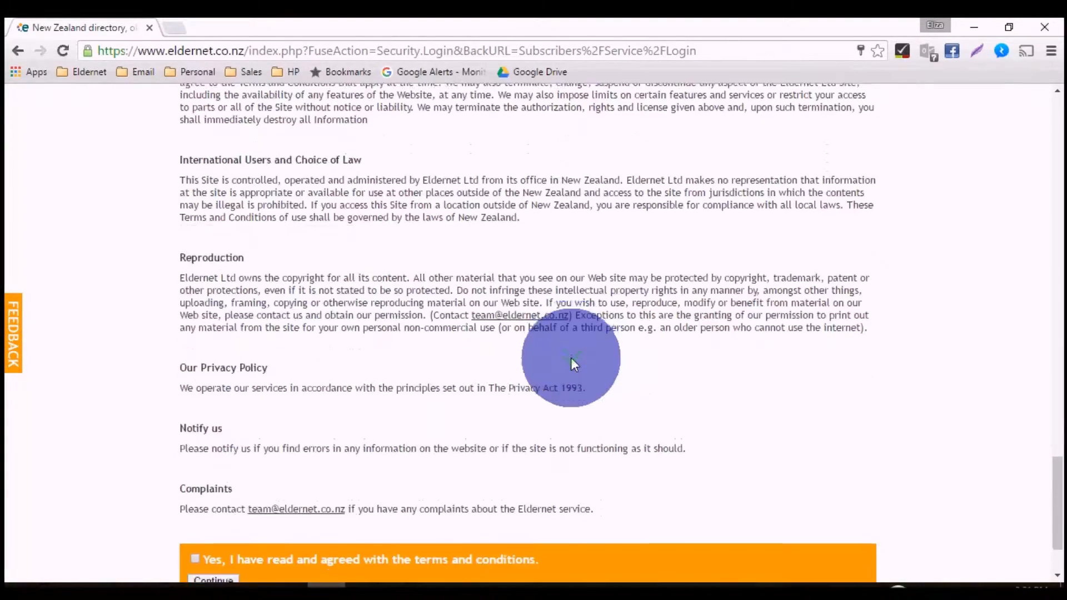
left_click(196, 454)
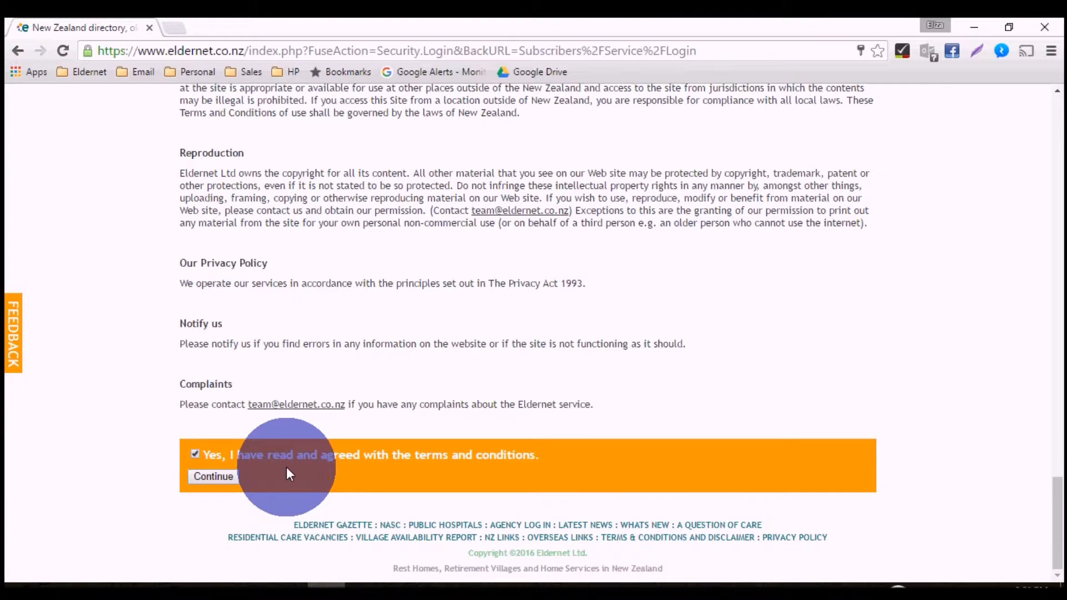
left_click(213, 476)
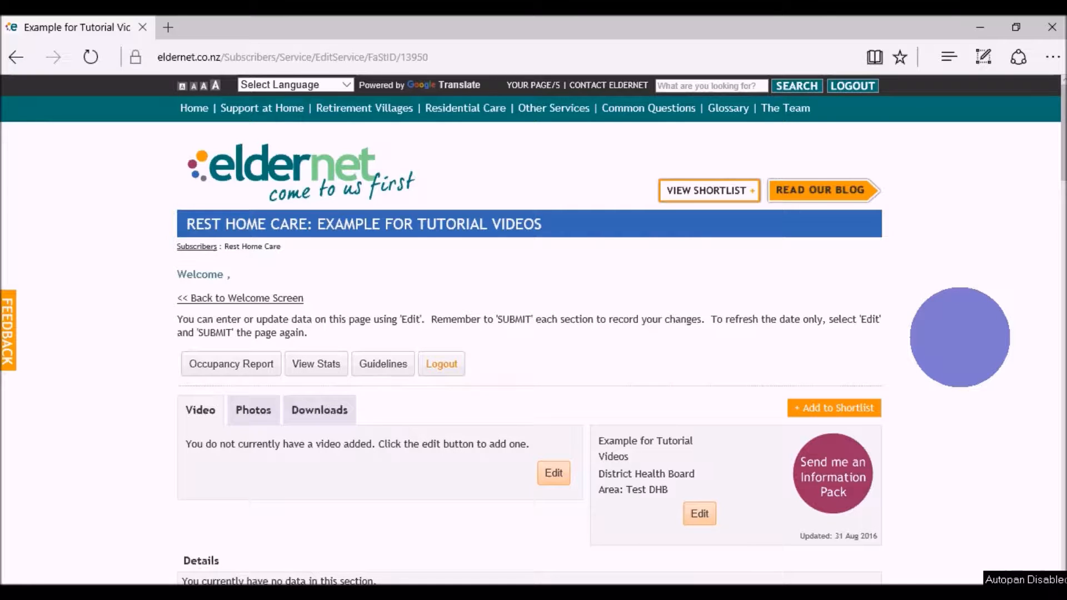
- Review the Downloads, Photos and Video sections of the Example for Tutorial Videos rest home care listing
scroll(959, 337, "down", 1)
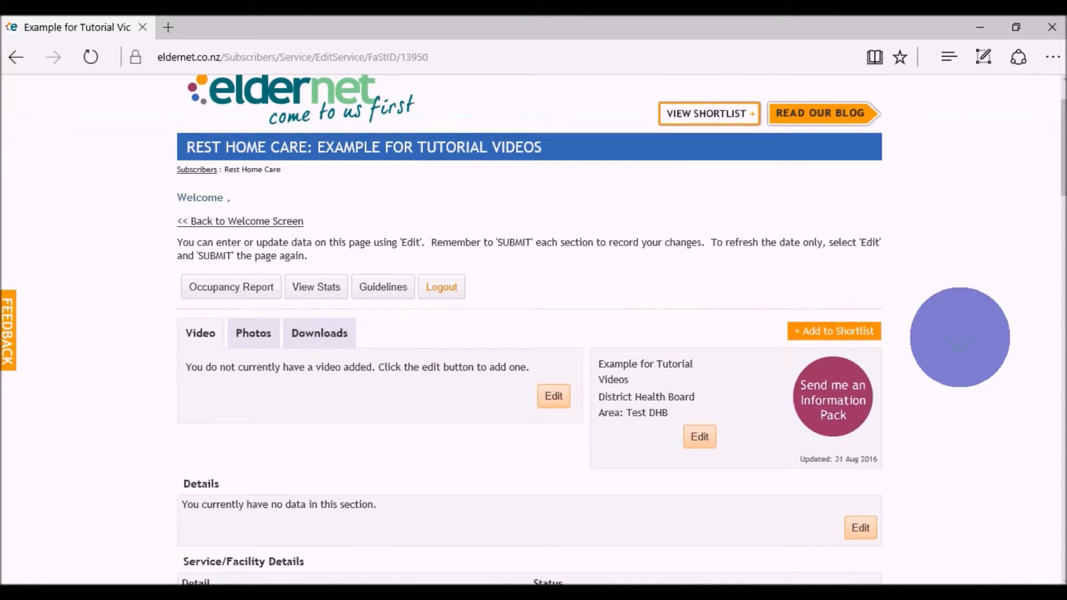
scroll(960, 337, "down", 1)
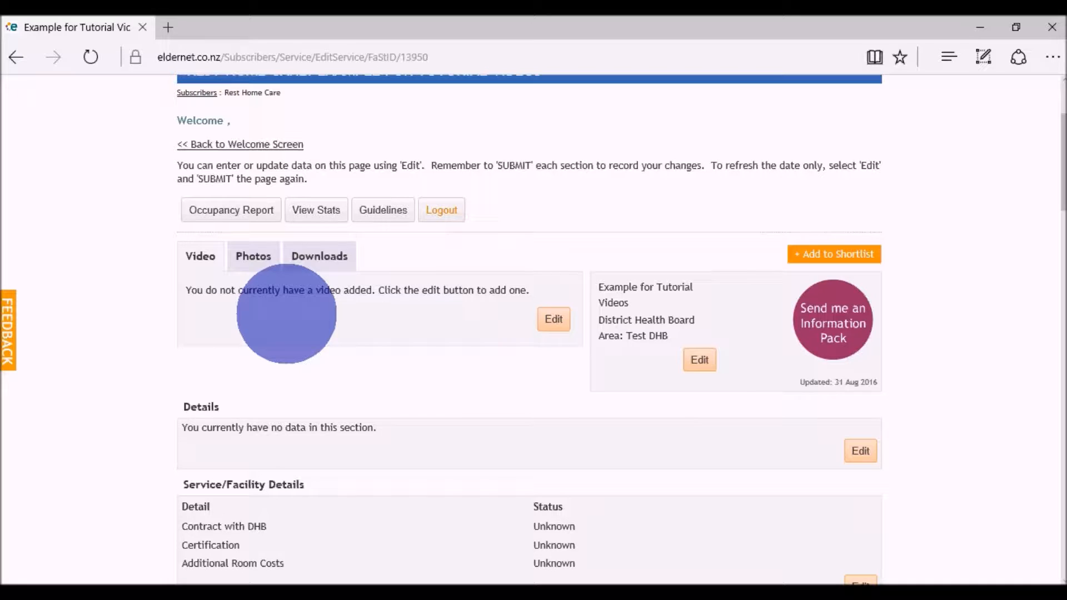
left_click(314, 255)
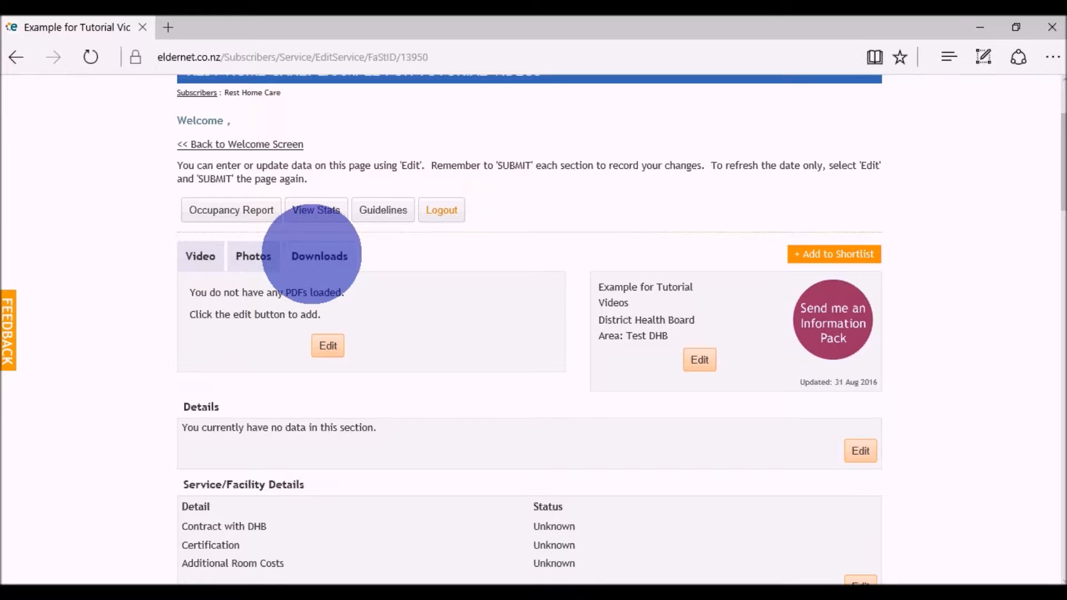
left_click(255, 257)
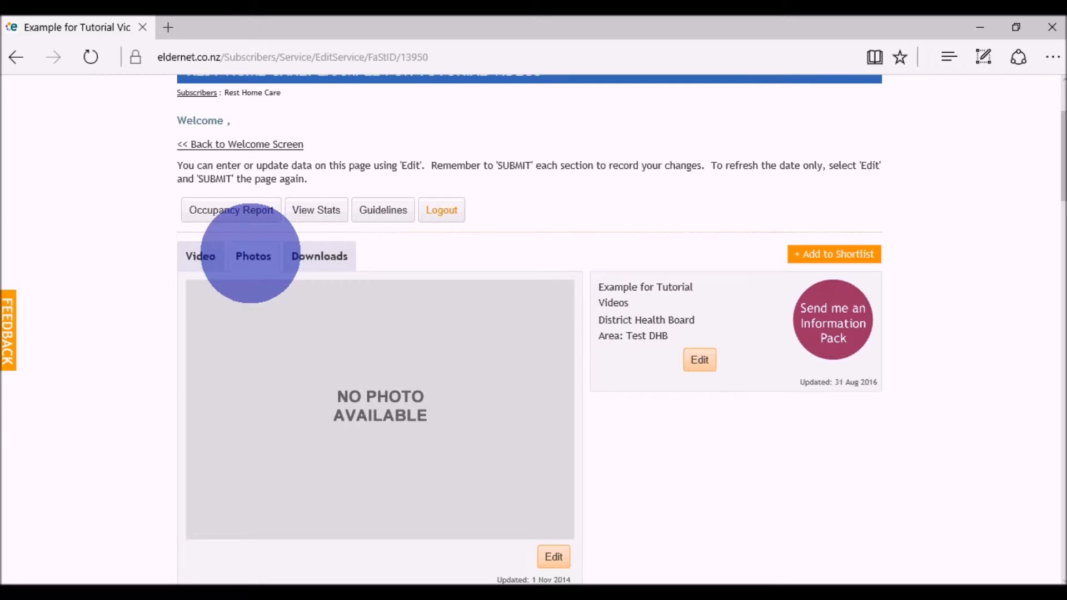
left_click(199, 254)
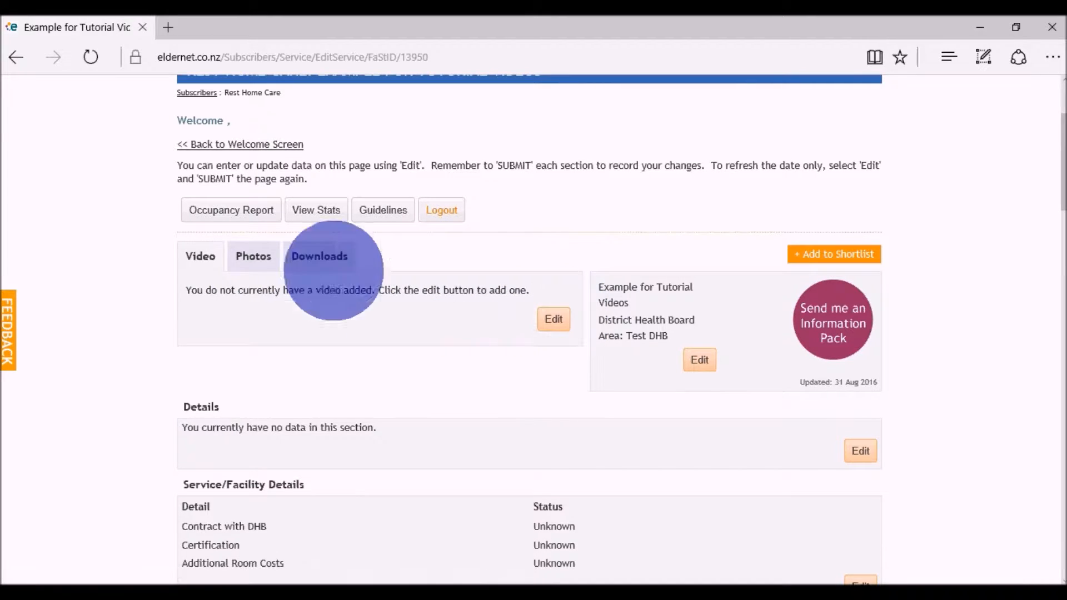
- Open the rest home care listing's photo gallery for editing
left_click(254, 256)
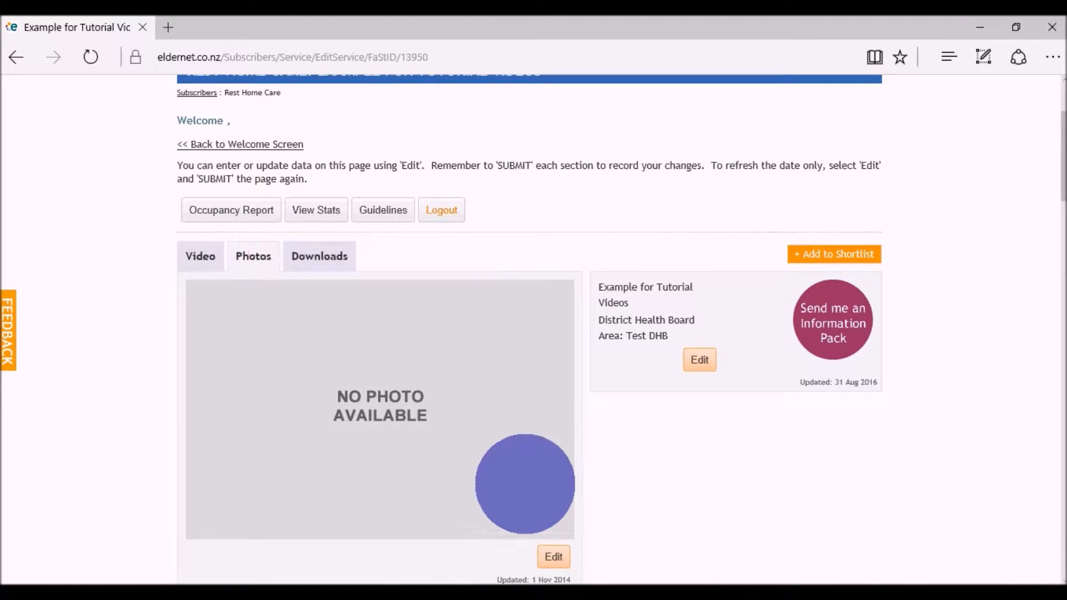
scroll(524, 483, "down", 1)
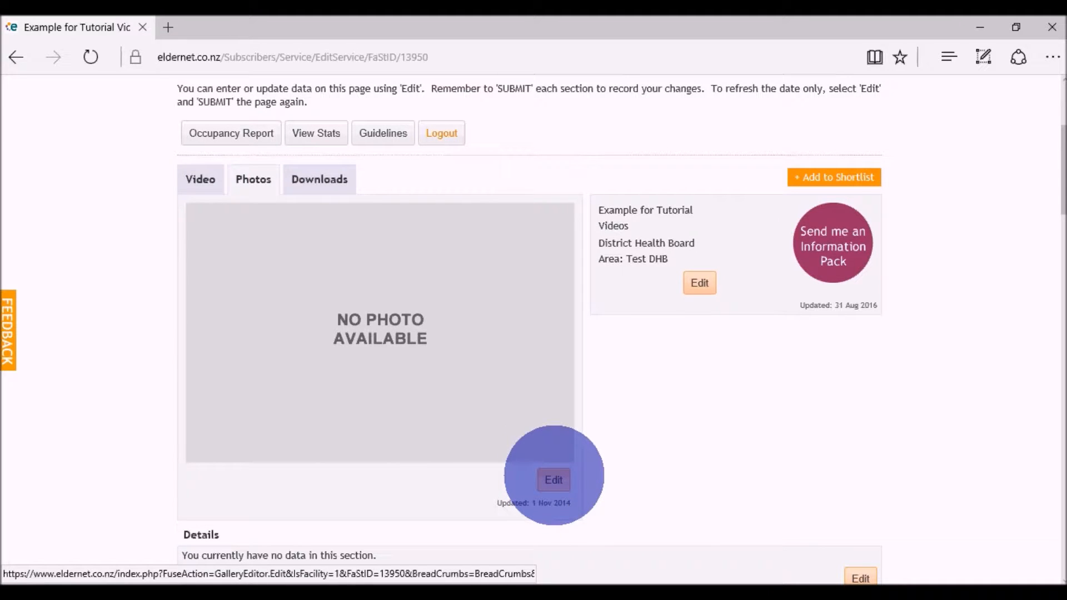
left_click(553, 479)
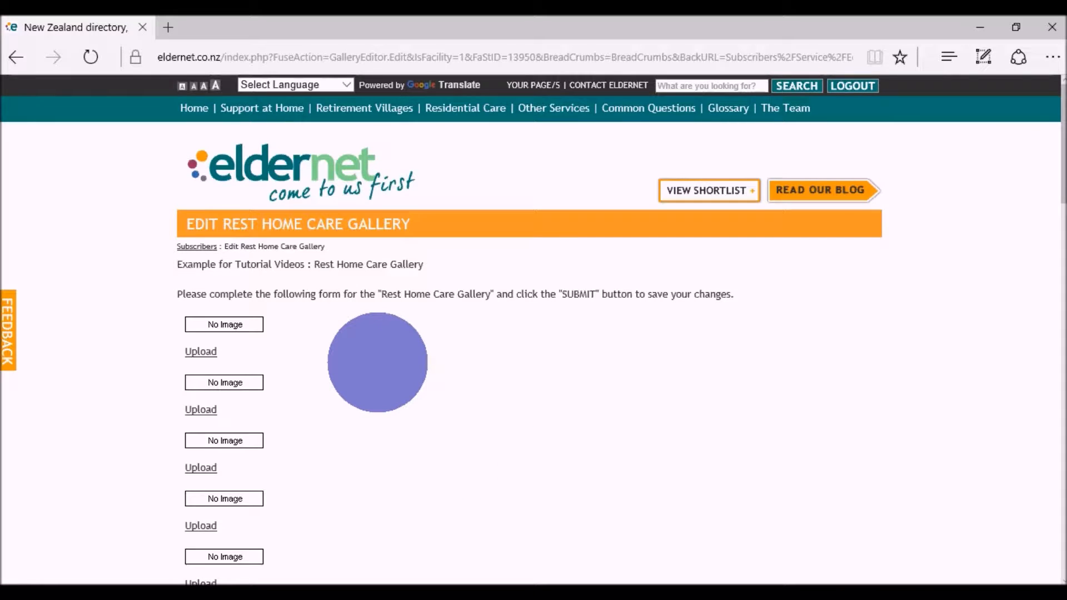
- View the image upload window for the first gallery slot and close it without choosing a file
scroll(377, 362, "down", 2)
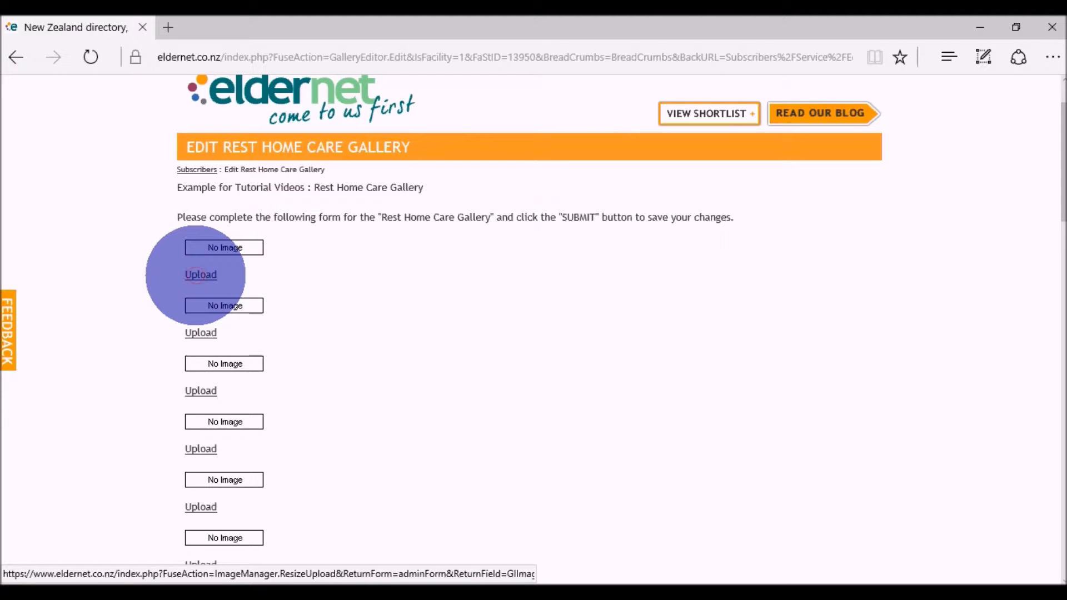
left_click(201, 274)
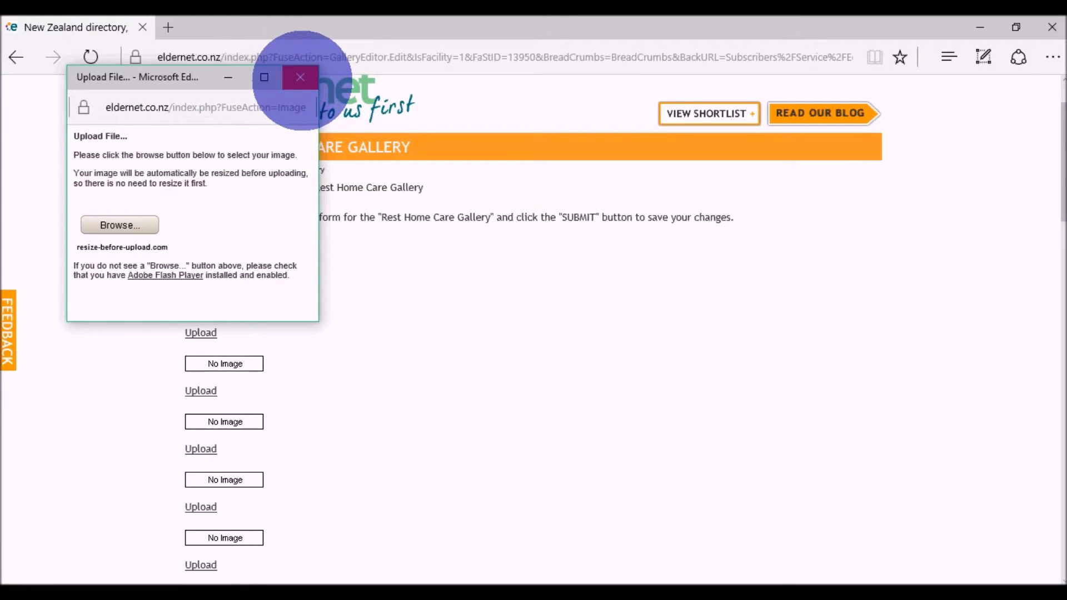
left_click(300, 77)
- Look through the remaining image slots of the gallery and return to the rest home care listing
scroll(348, 310, "down", 1)
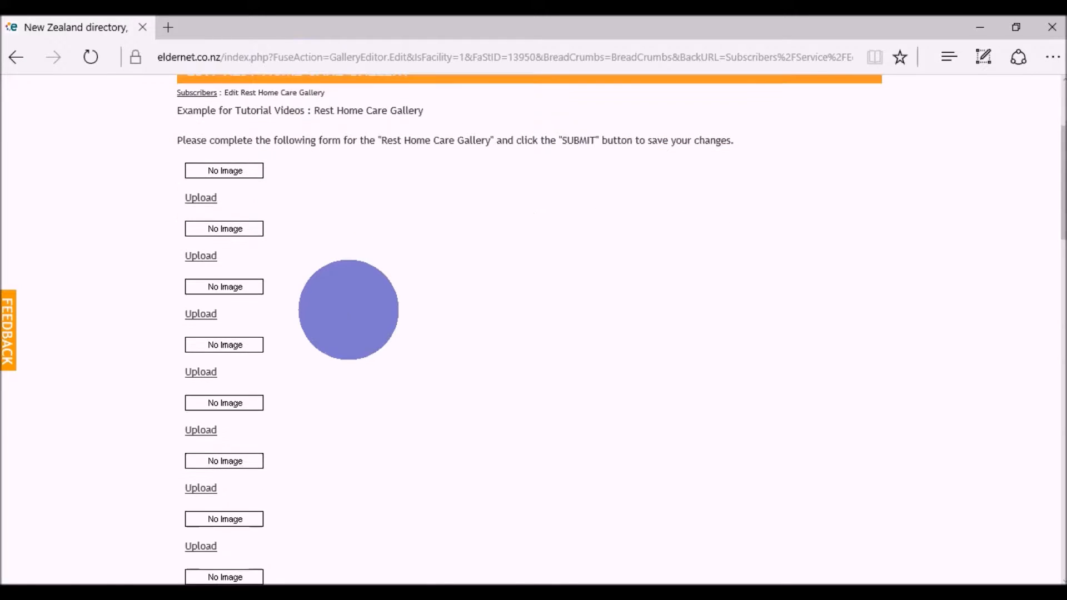
scroll(328, 491, "down", 2)
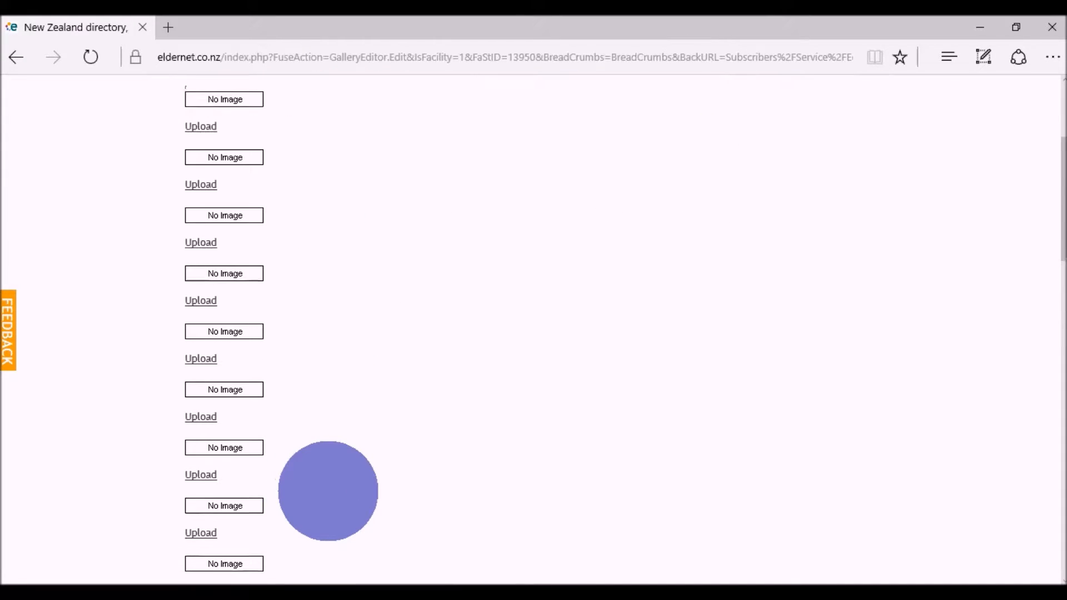
scroll(329, 496, "down", 4)
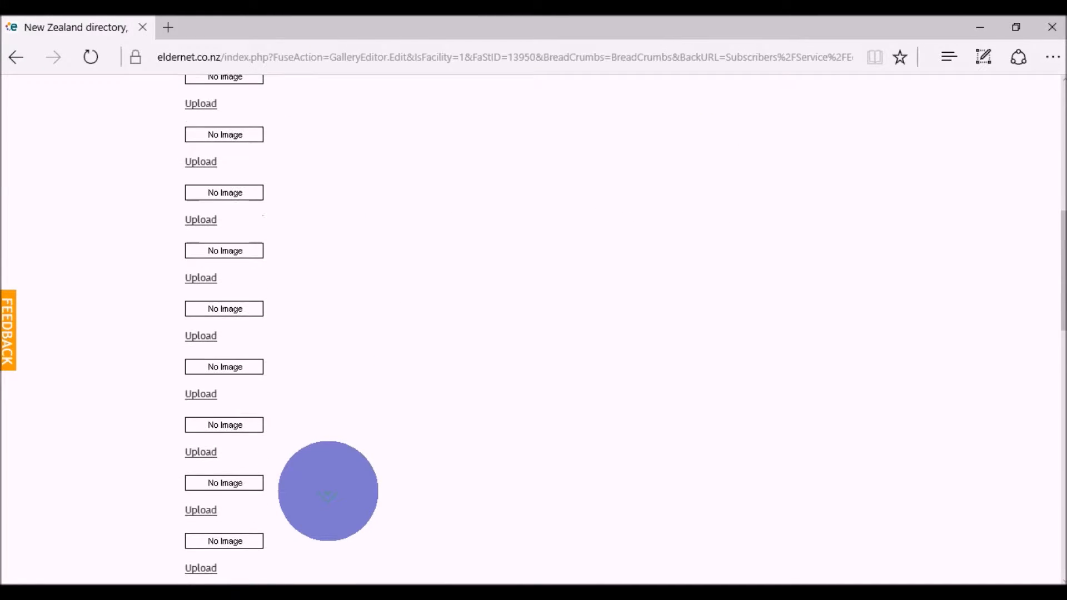
scroll(328, 494, "down", 5)
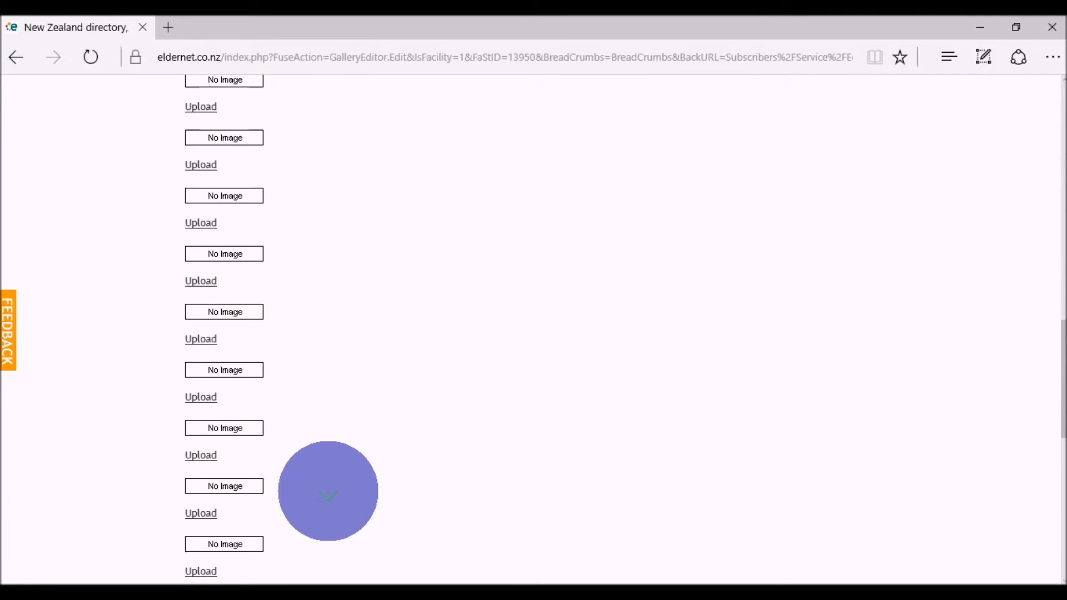
scroll(328, 492, "up", 10)
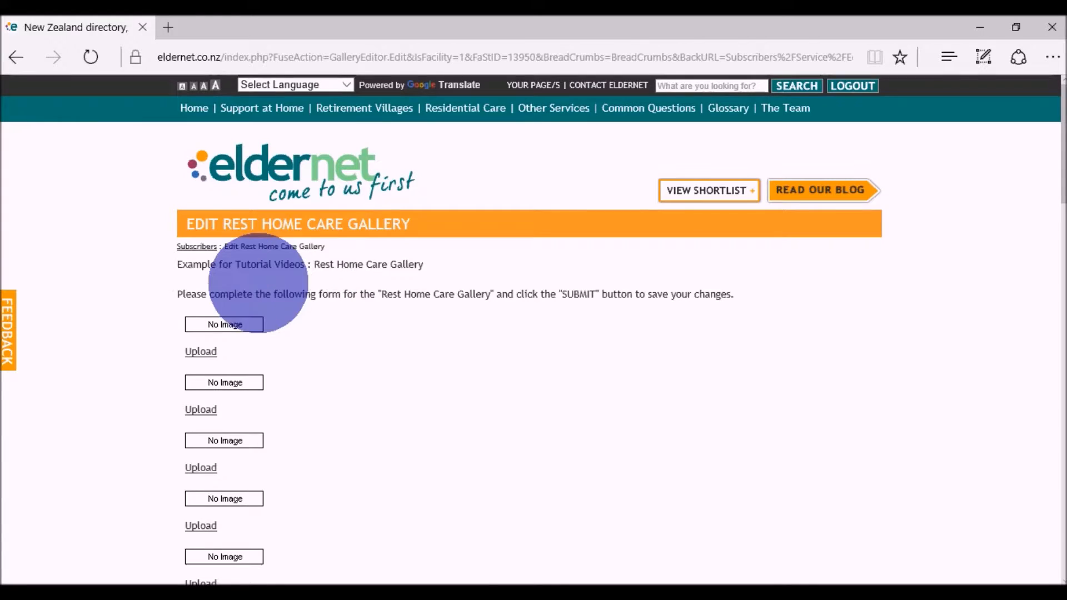
left_click(195, 246)
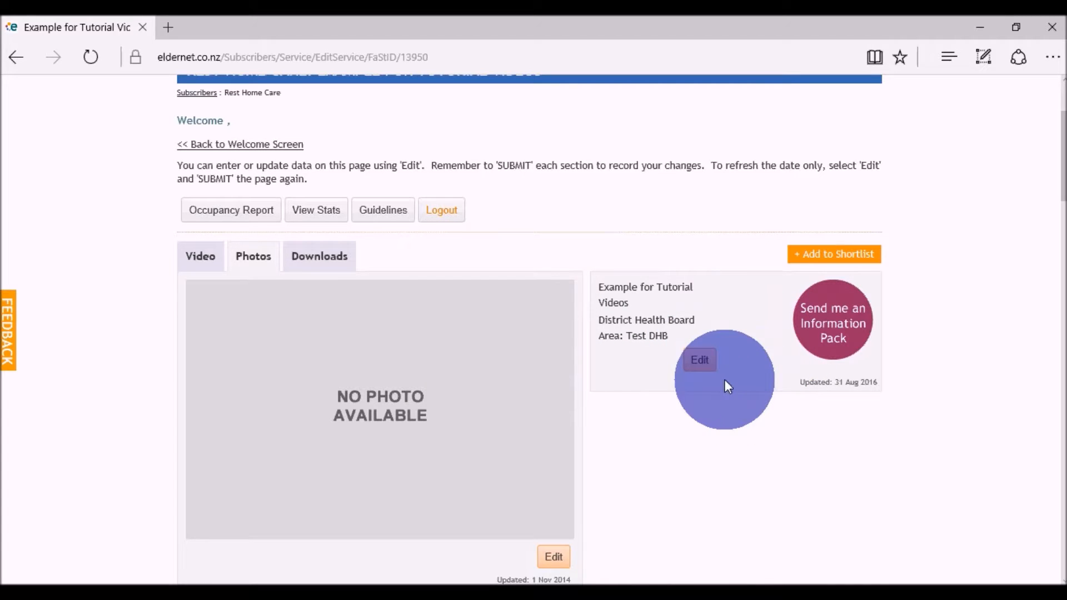
- Open the facility's contact details for editing and examine the General Information, Key Personnel and Username & Password fields
left_click(700, 360)
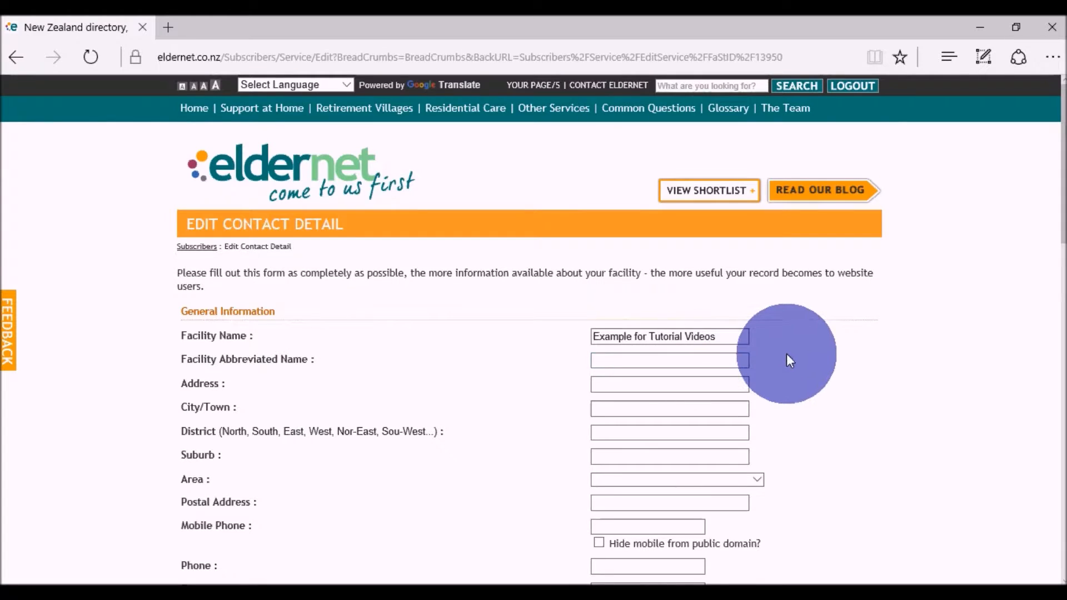
scroll(785, 355, "down", 3)
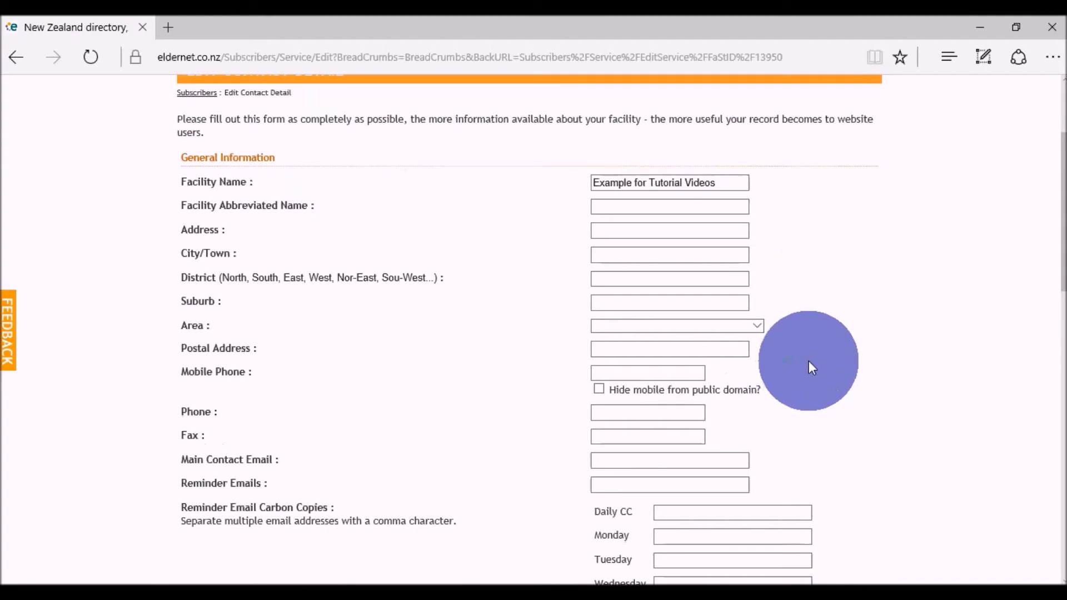
scroll(808, 361, "down", 3)
scroll(875, 376, "down", 4)
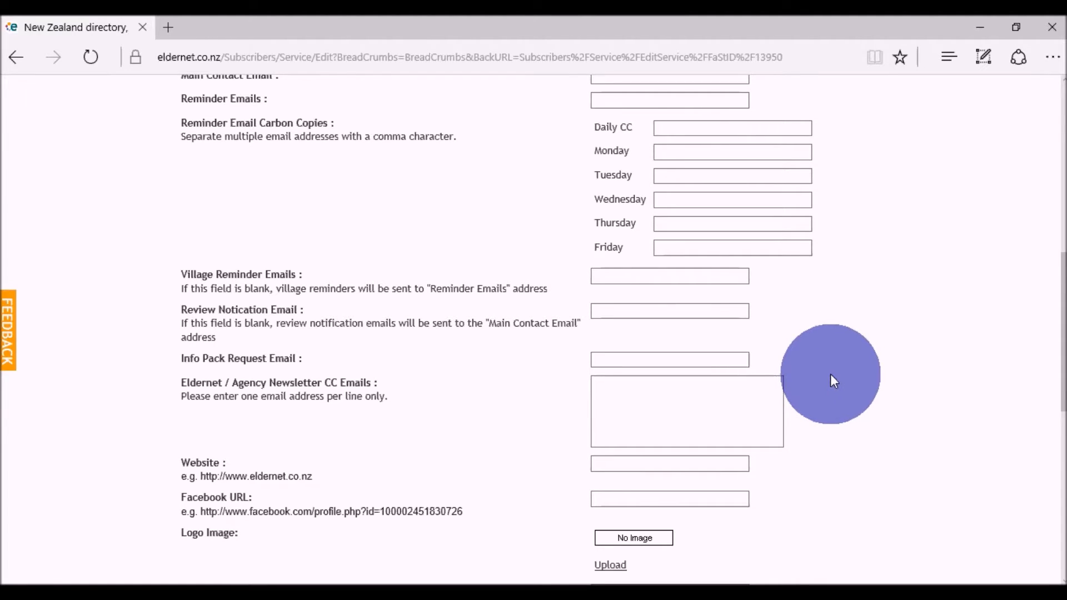
scroll(829, 375, "down", 2)
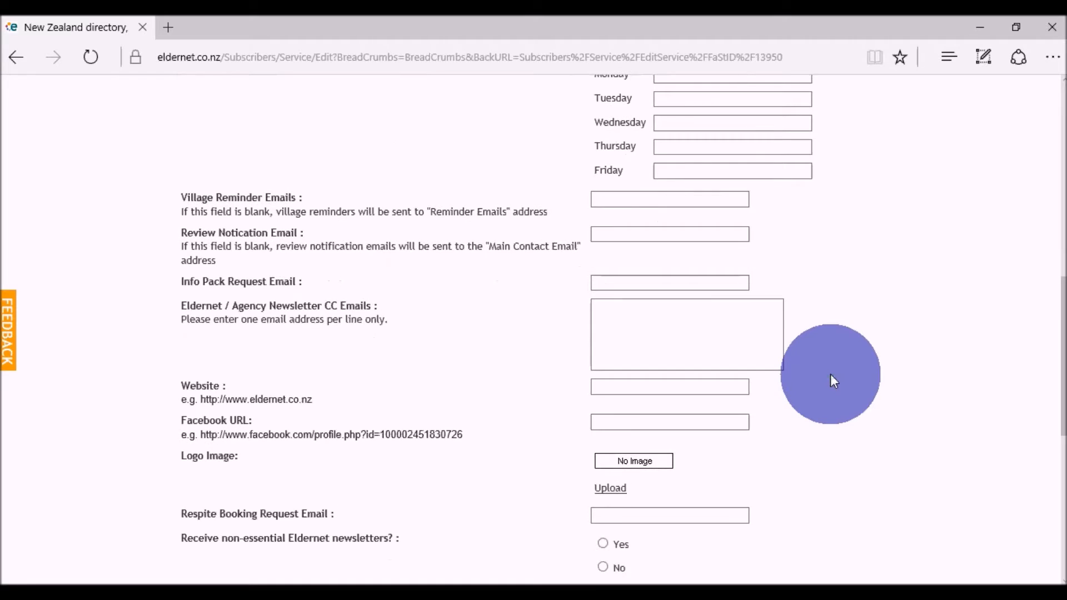
scroll(830, 375, "down", 2)
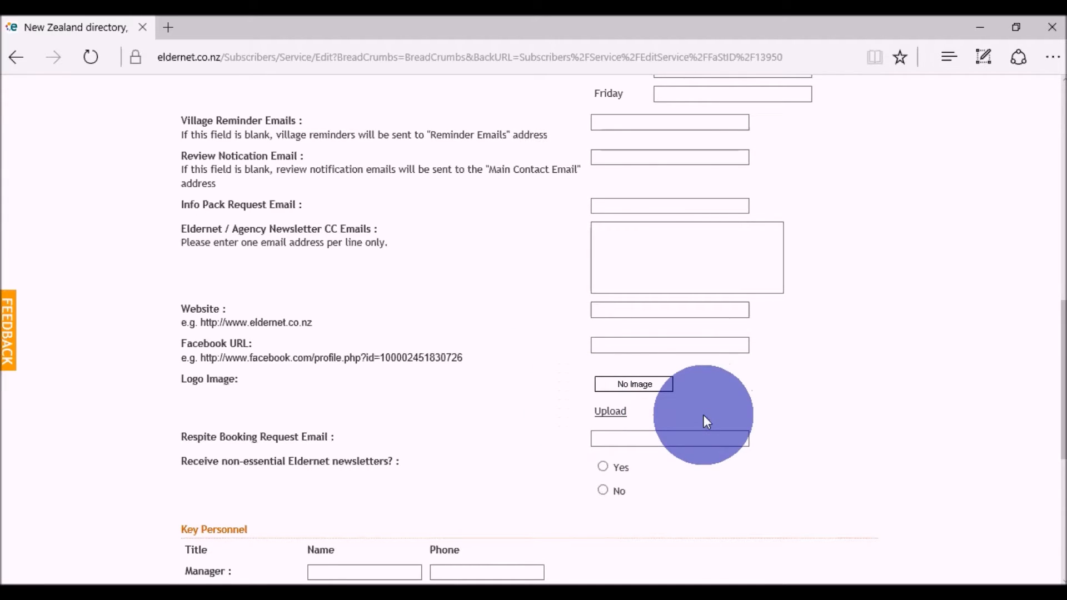
scroll(864, 444, "down", 4)
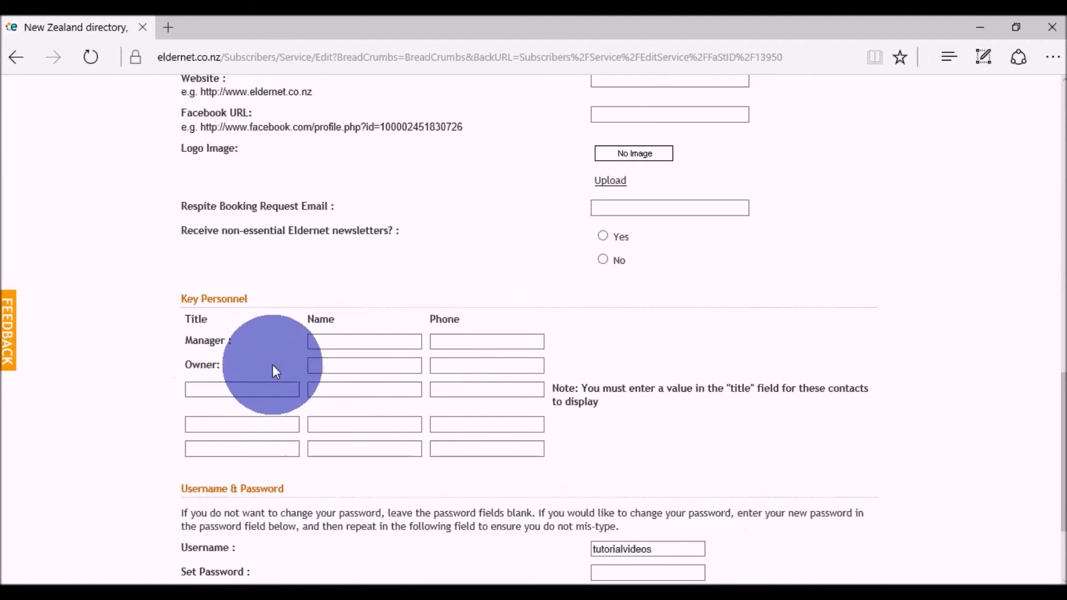
scroll(928, 446, "down", 3)
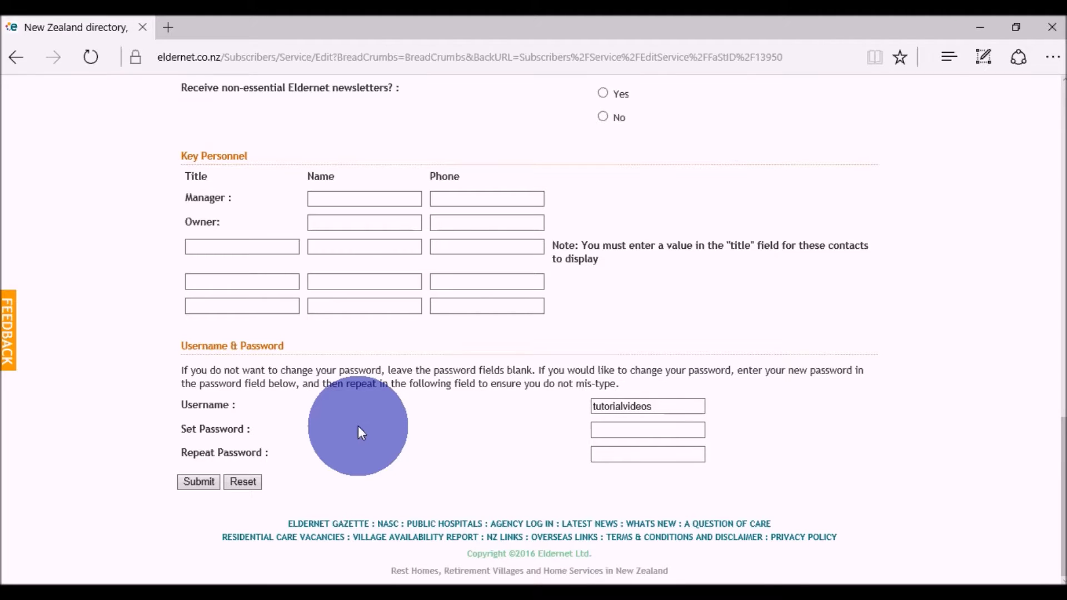
- Leave the contact details form without submitting it and return to the rest home care listing
scroll(357, 425, "up", 15)
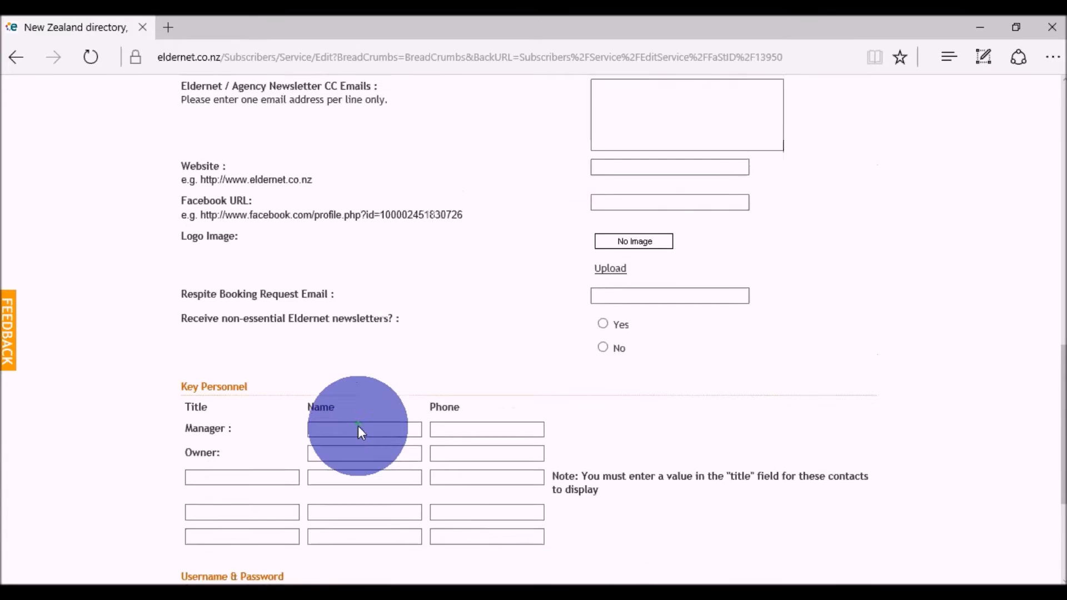
scroll(358, 425, "up", 2)
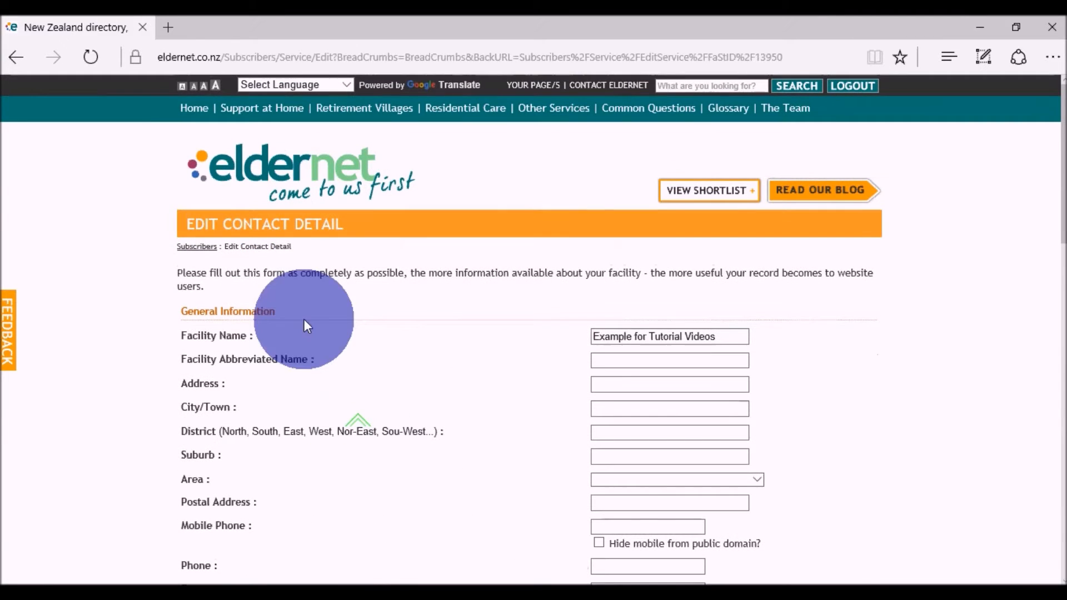
left_click(196, 246)
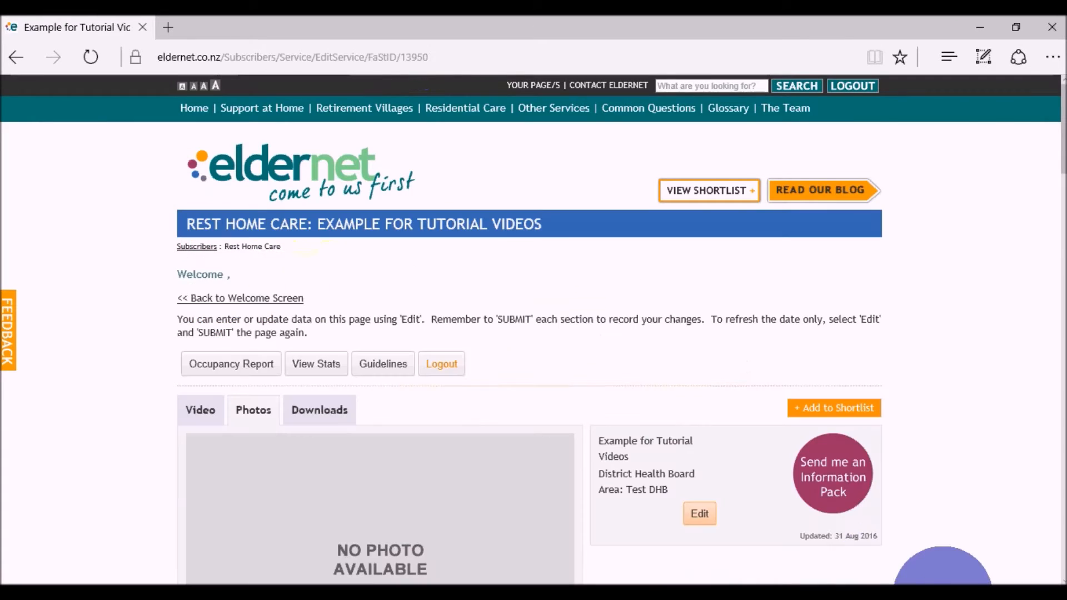
- View the listing's Service/Facility Details form with its contract, certification and room cost options, and leave it without submitting
scroll(759, 344, "down", 4)
scroll(760, 349, "down", 2)
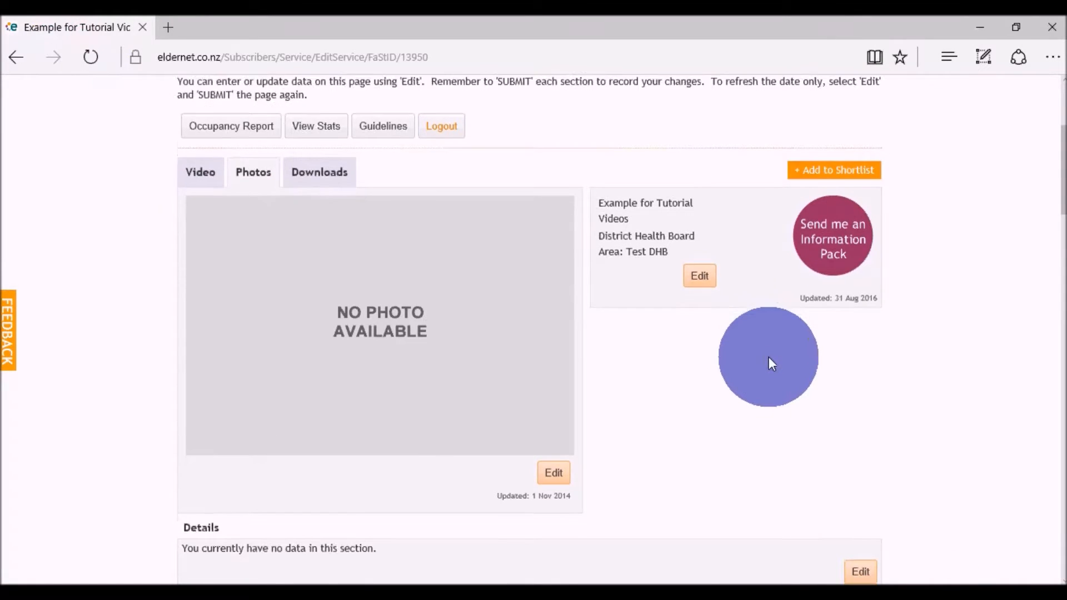
scroll(976, 357, "down", 5)
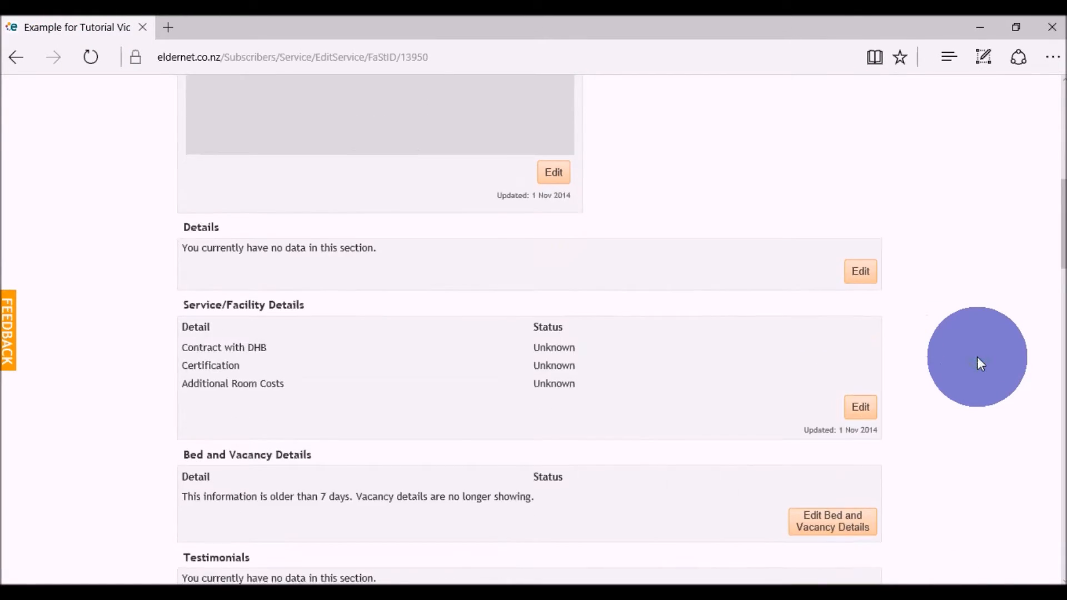
scroll(979, 361, "down", 1)
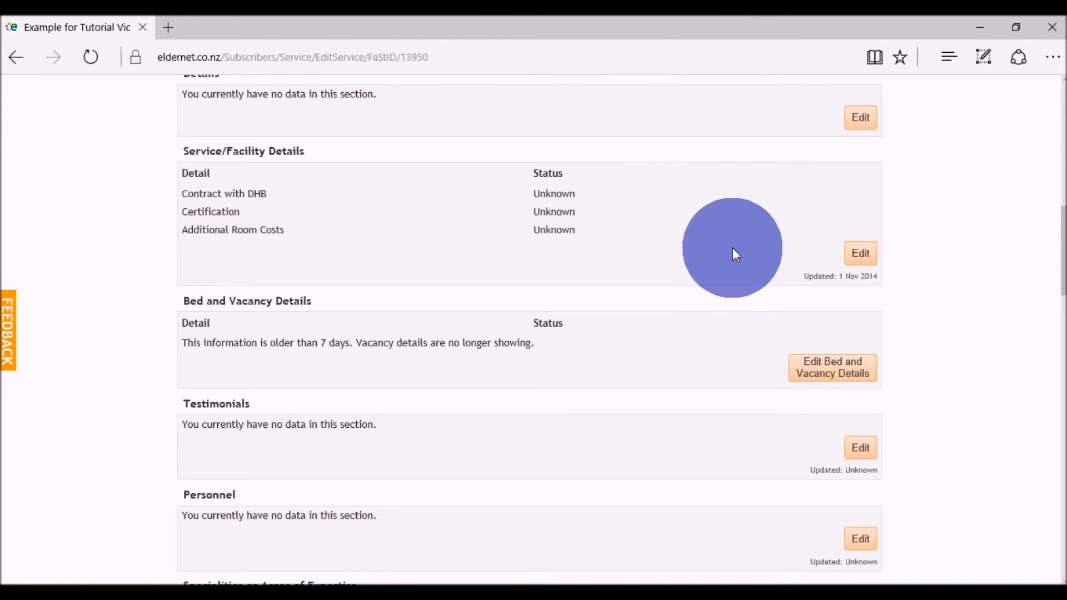
left_click(867, 255)
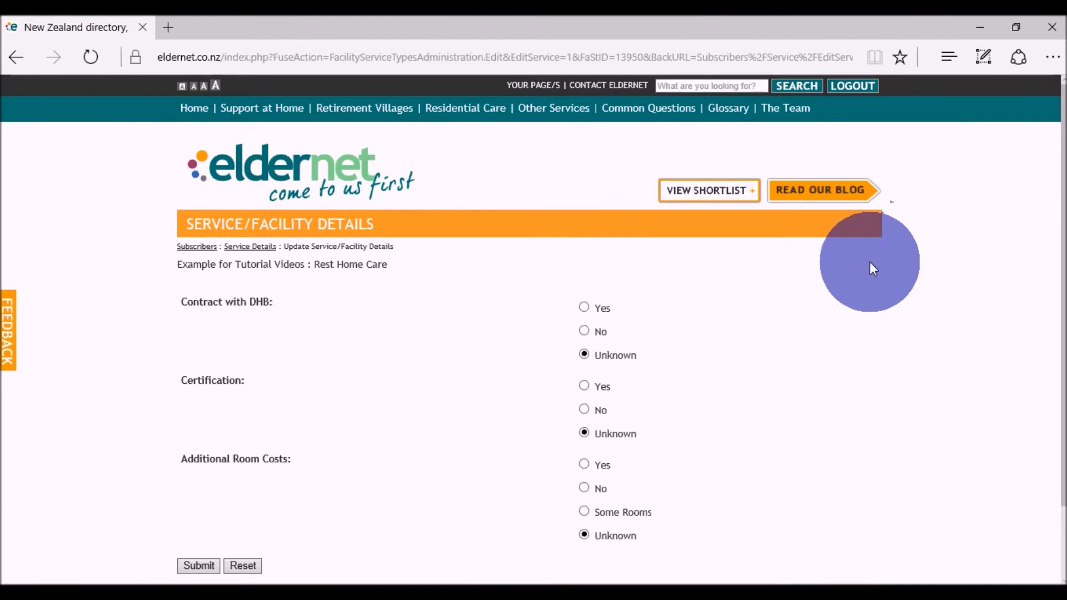
scroll(862, 292, "down", 2)
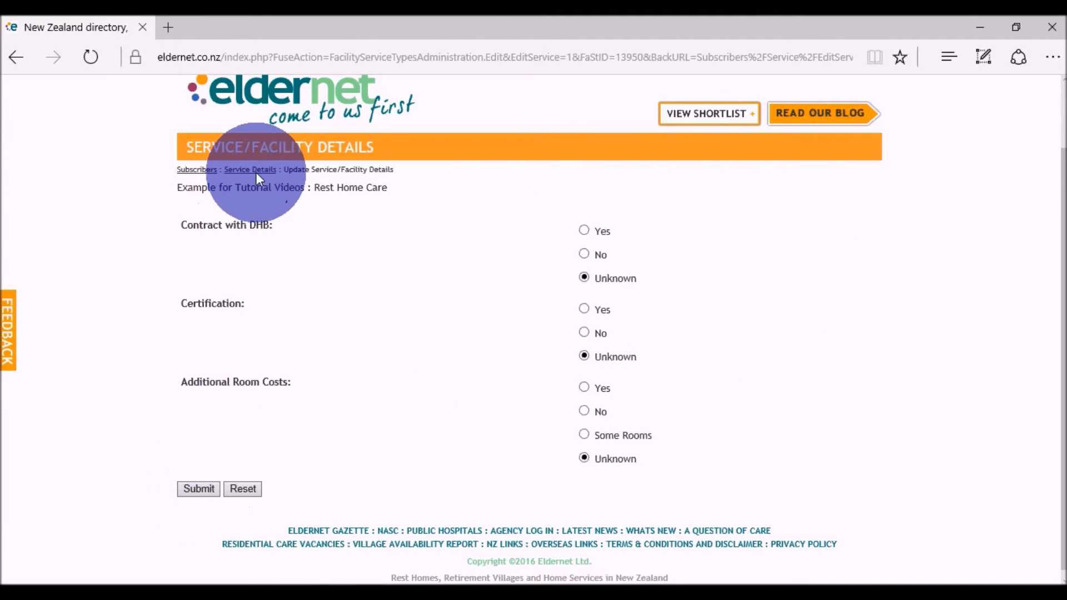
left_click(195, 167)
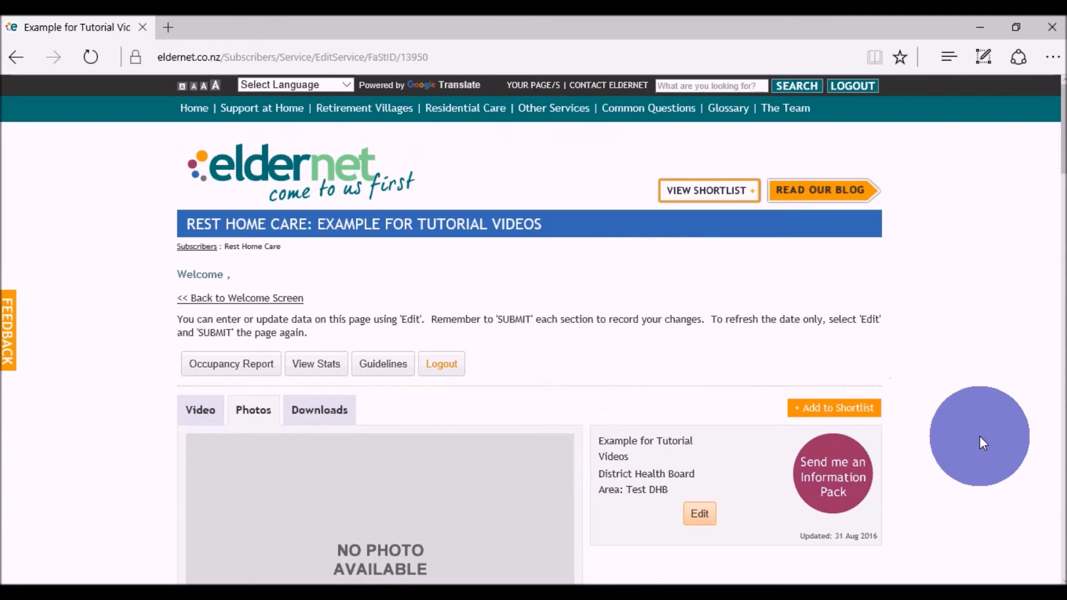
- Look through the listing's editable sections from Bed and Vacancy Details, Testimonials and Personnel down to Credentials & Membership and What's New
scroll(979, 435, "down", 10)
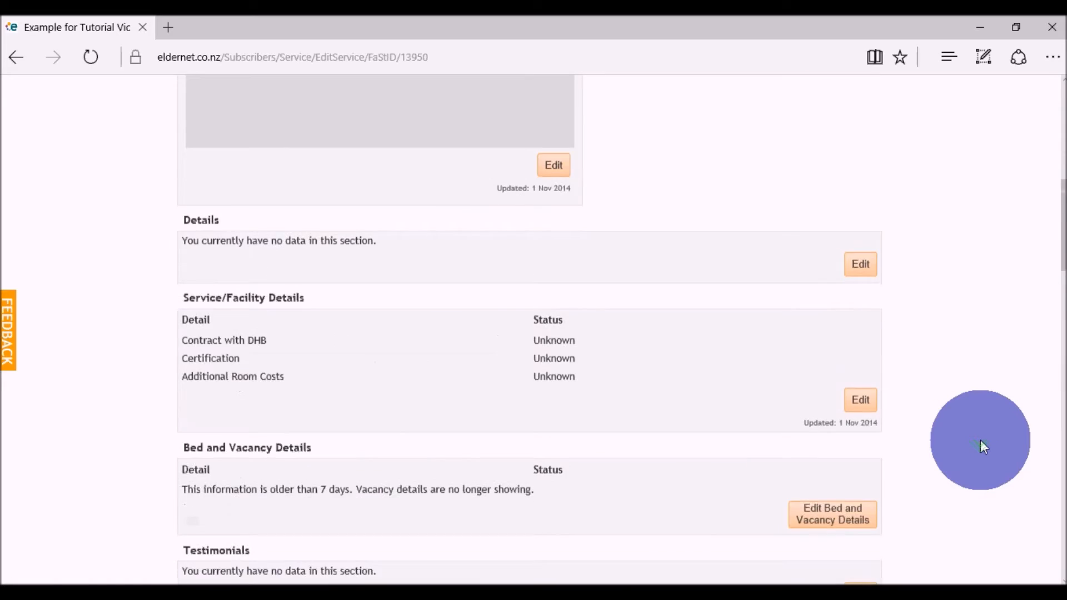
scroll(980, 440, "down", 4)
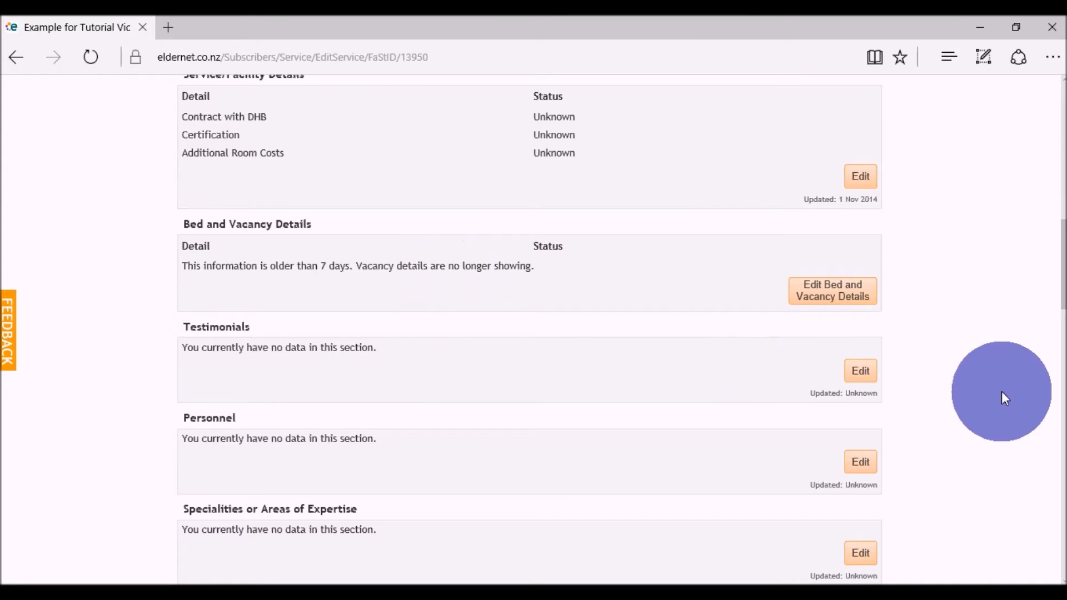
scroll(1001, 391, "down", 3)
scroll(1001, 392, "down", 1)
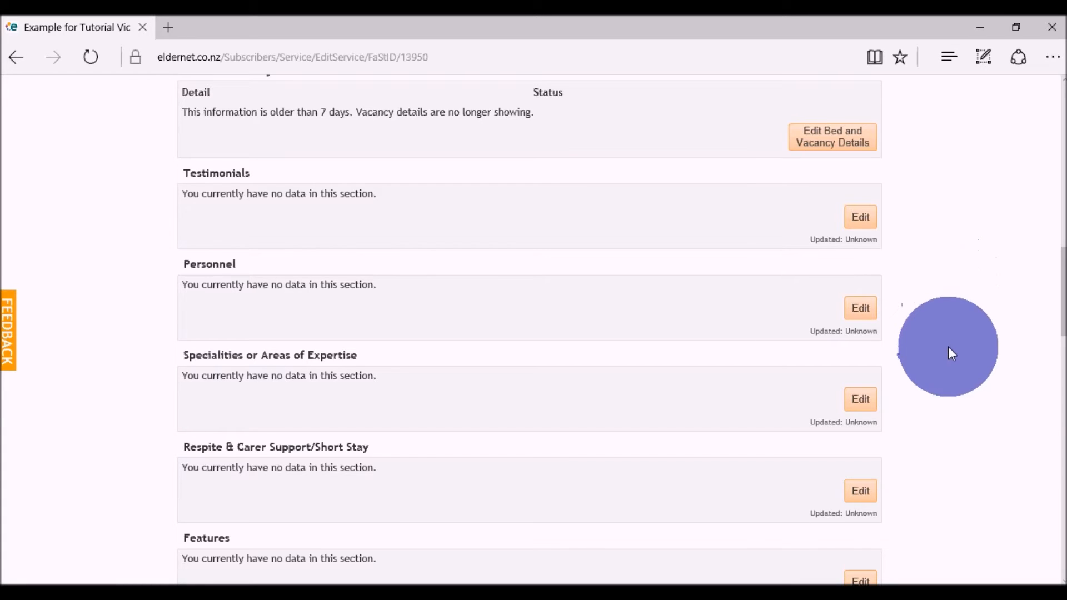
scroll(948, 349, "down", 3)
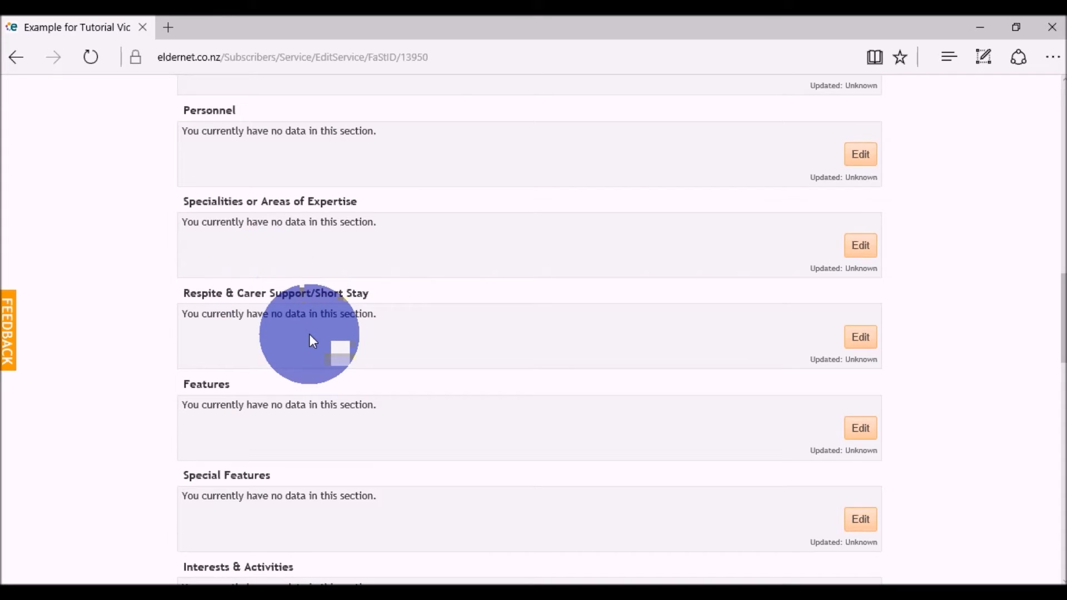
scroll(986, 383, "down", 2)
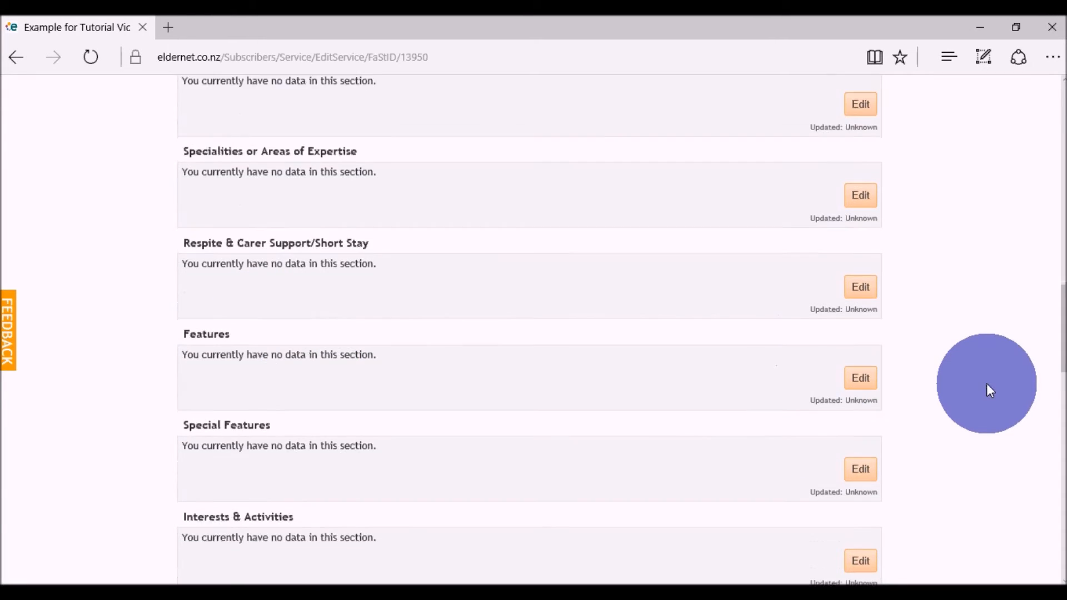
scroll(986, 383, "down", 4)
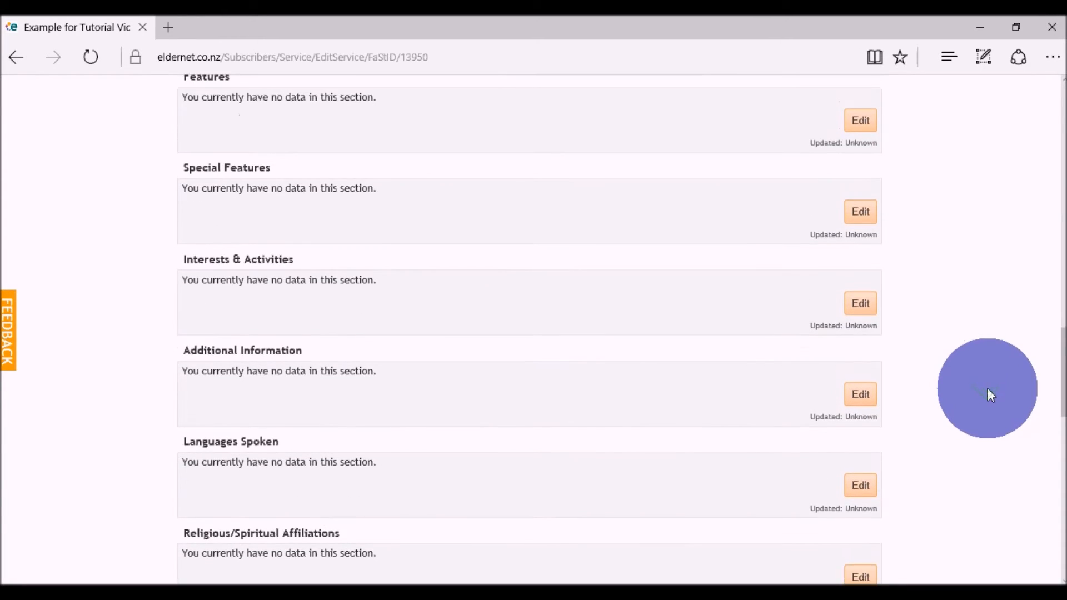
scroll(988, 387, "down", 2)
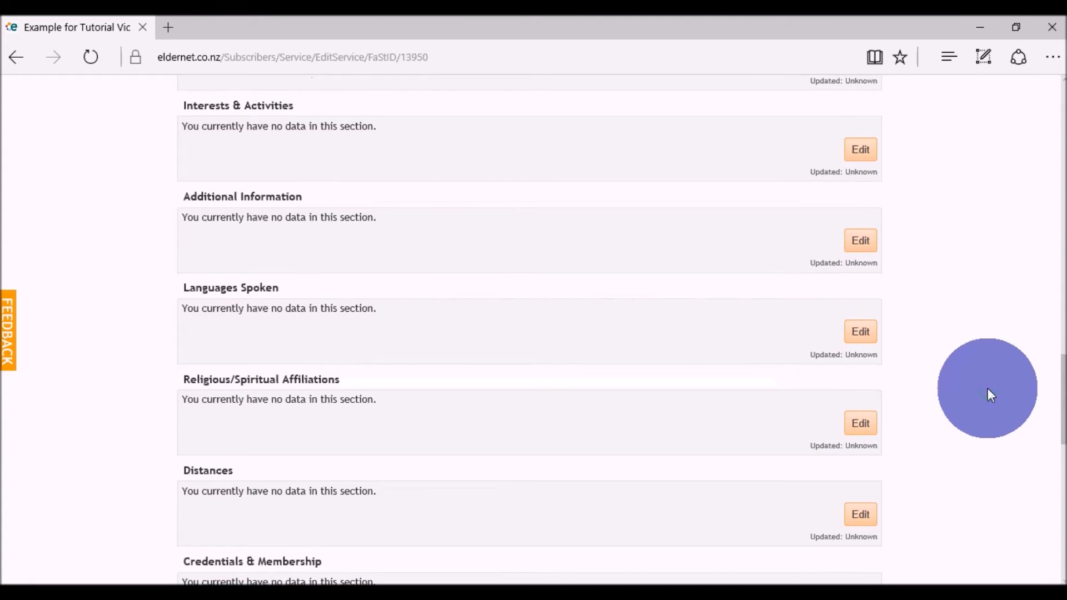
scroll(988, 388, "down", 1)
scroll(988, 388, "down", 1)
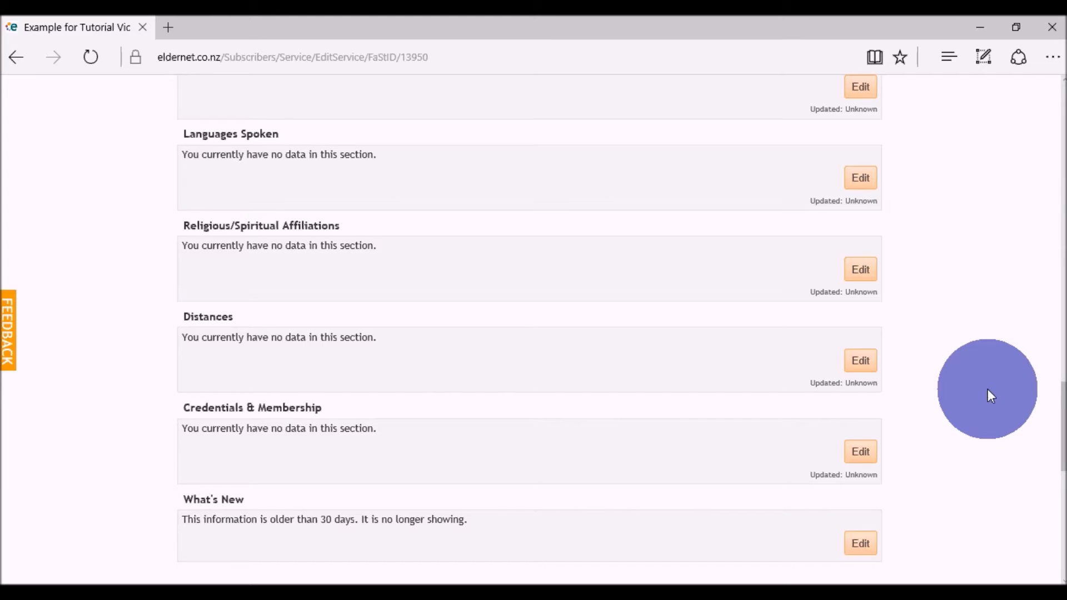
scroll(988, 391, "down", 2)
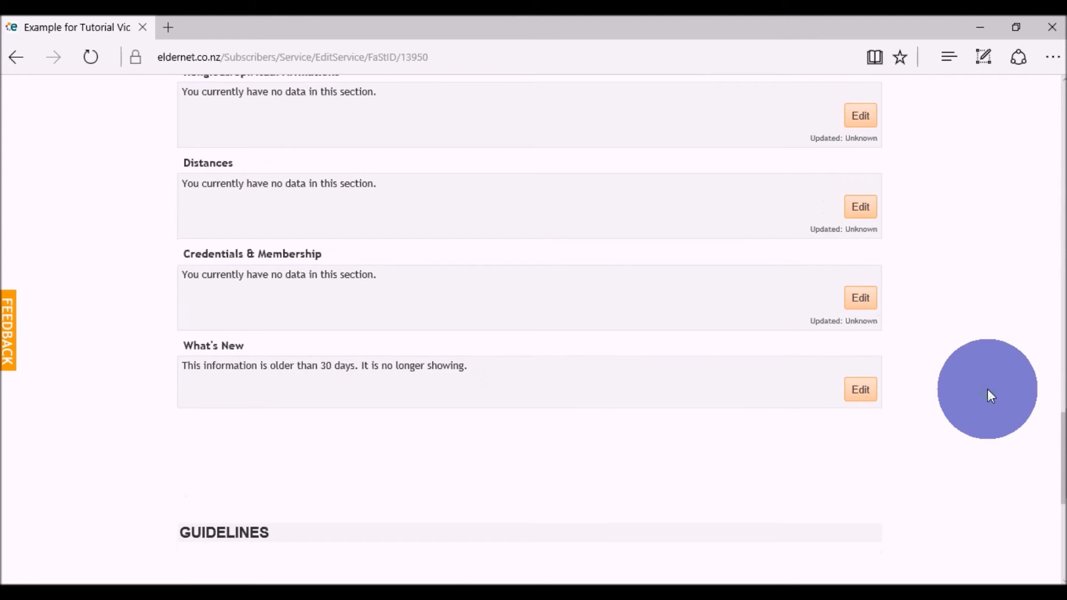
scroll(988, 389, "up", 2)
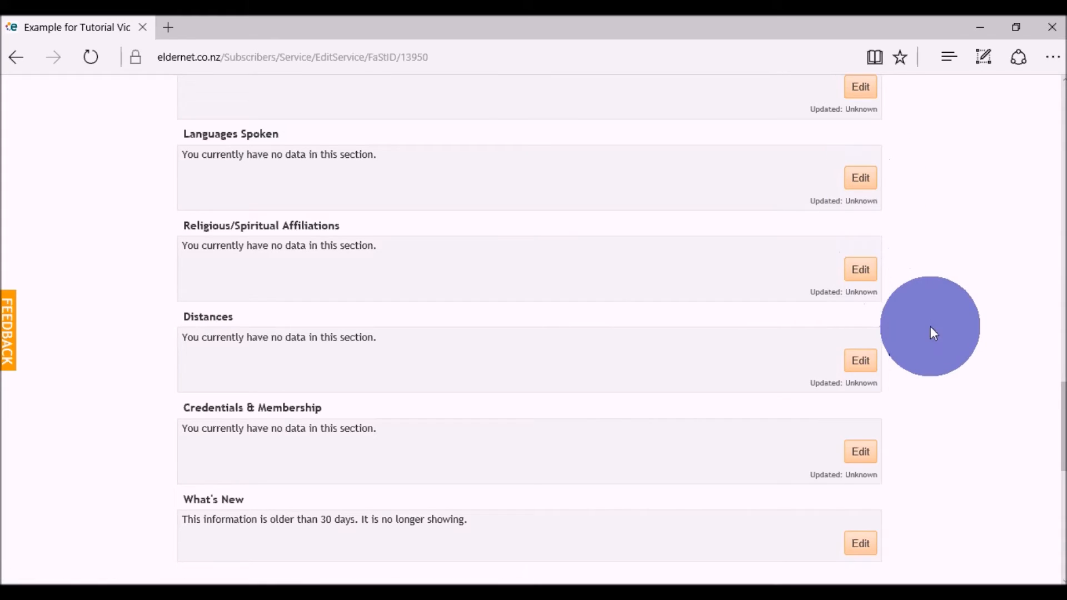
- Open the What's New section for editing, view its text editor and image upload, and return to the listing without submitting
scroll(930, 326, "down", 2)
left_click(105, 27)
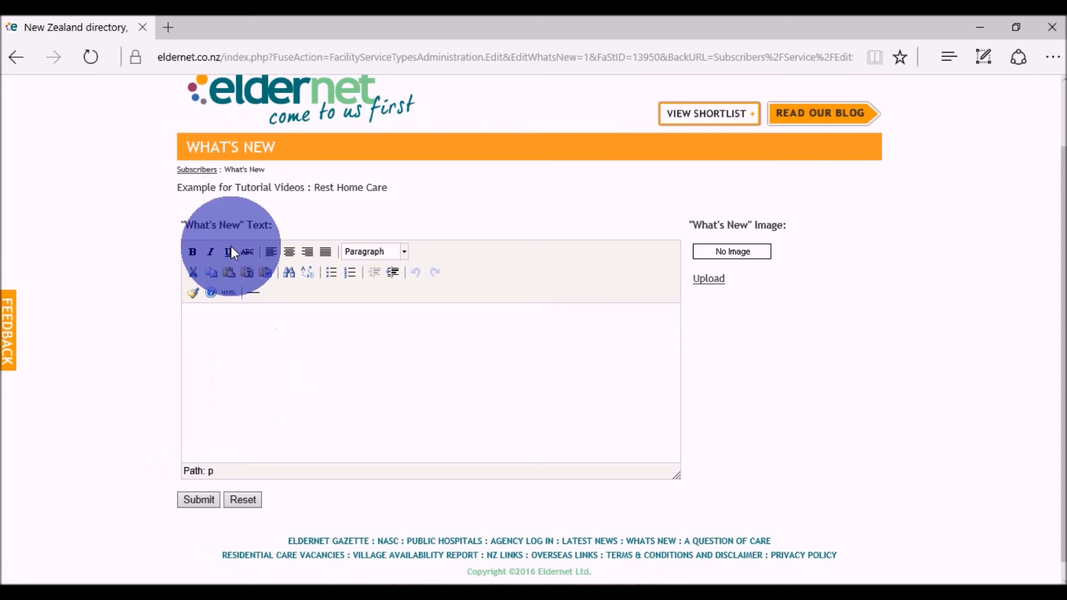
left_click(196, 169)
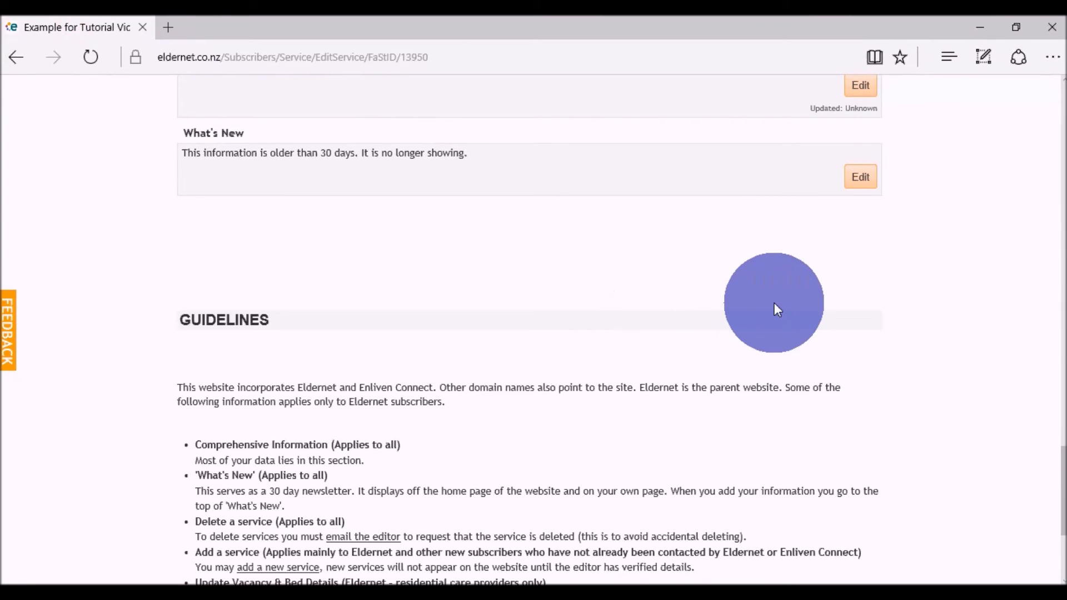
- Read the Guidelines at the end of the listing page, from Comprehensive Information through Terms and Conditions
scroll(861, 319, "down", 2)
scroll(871, 323, "down", 2)
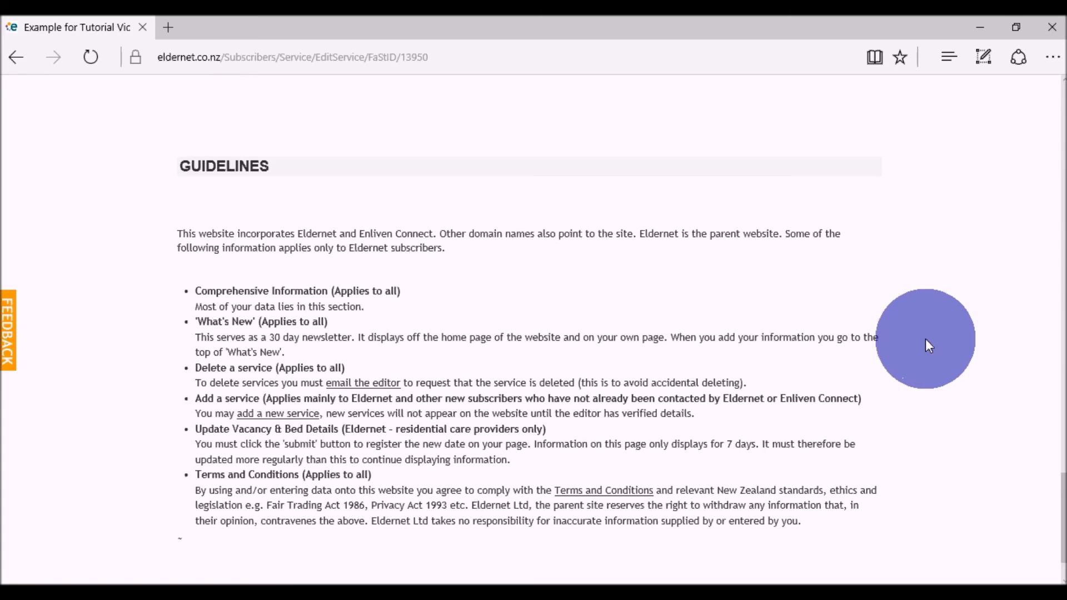
scroll(925, 338, "down", 2)
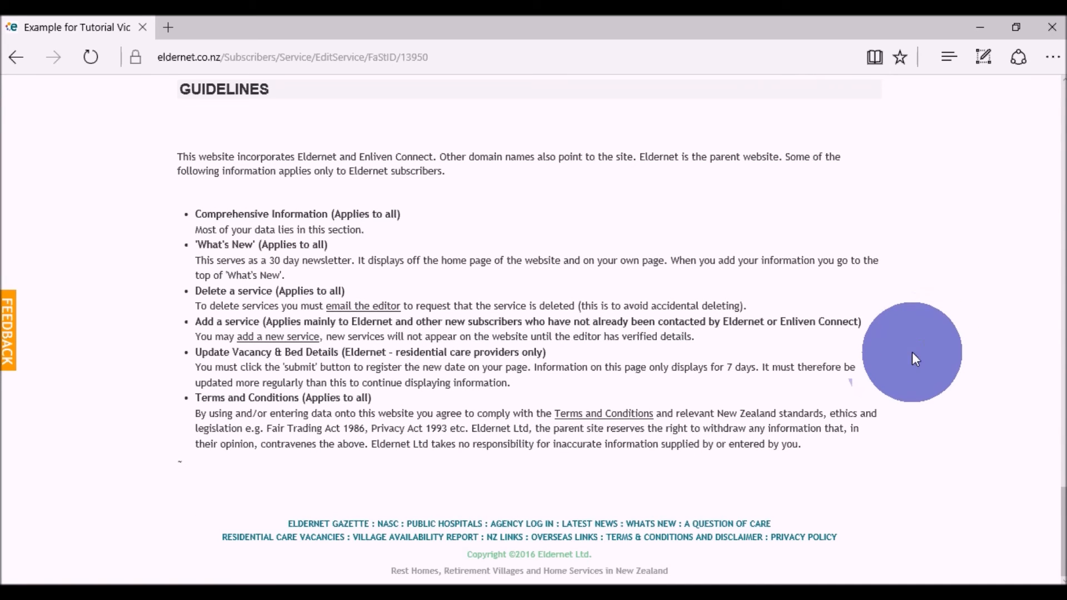